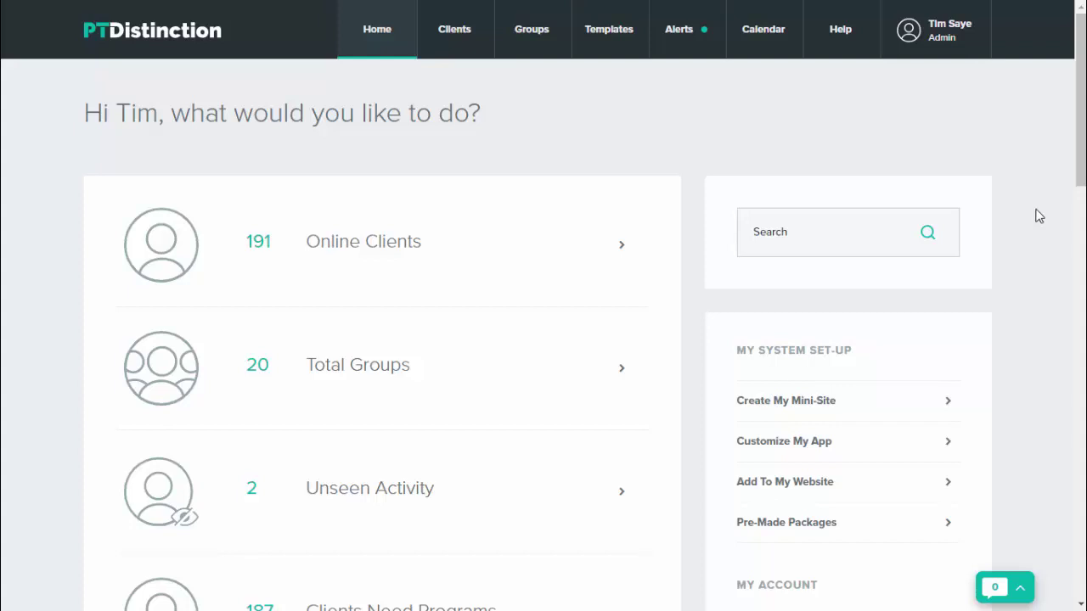
Create a custom form template titled 'New Form' under Forms & Questionnaires and keep editing it
{"action": "left_click", "coordinate": [607, 42]}
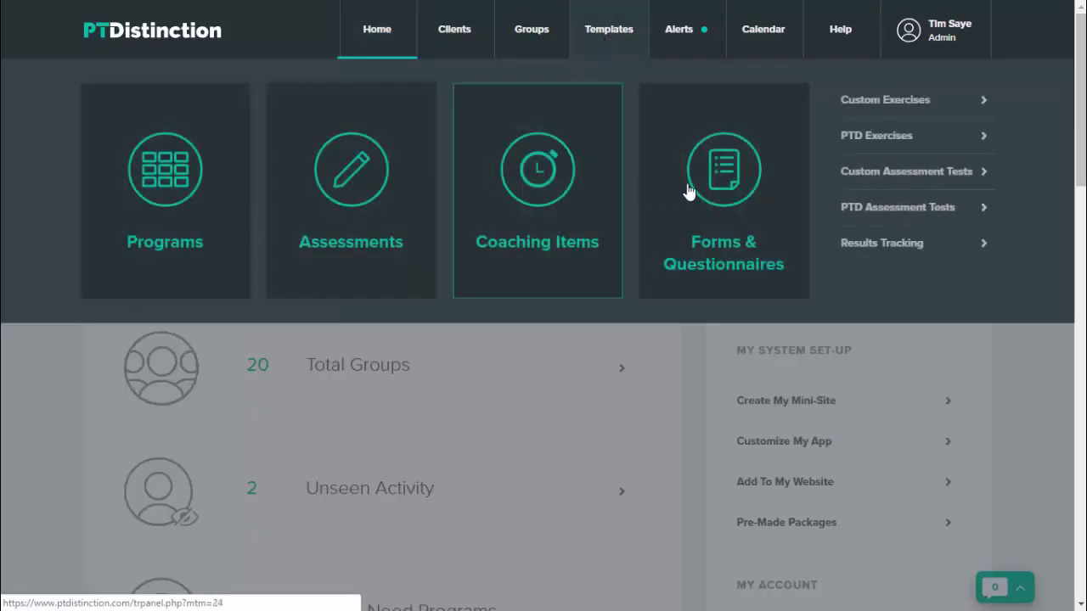
{"action": "left_click", "coordinate": [721, 197]}
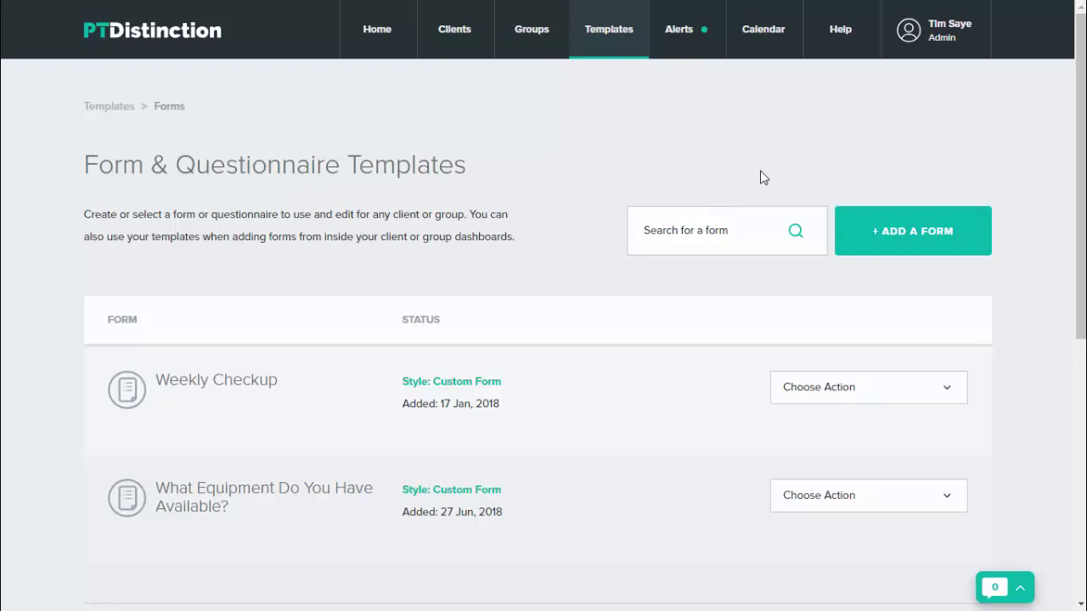
{"action": "left_click", "coordinate": [923, 231]}
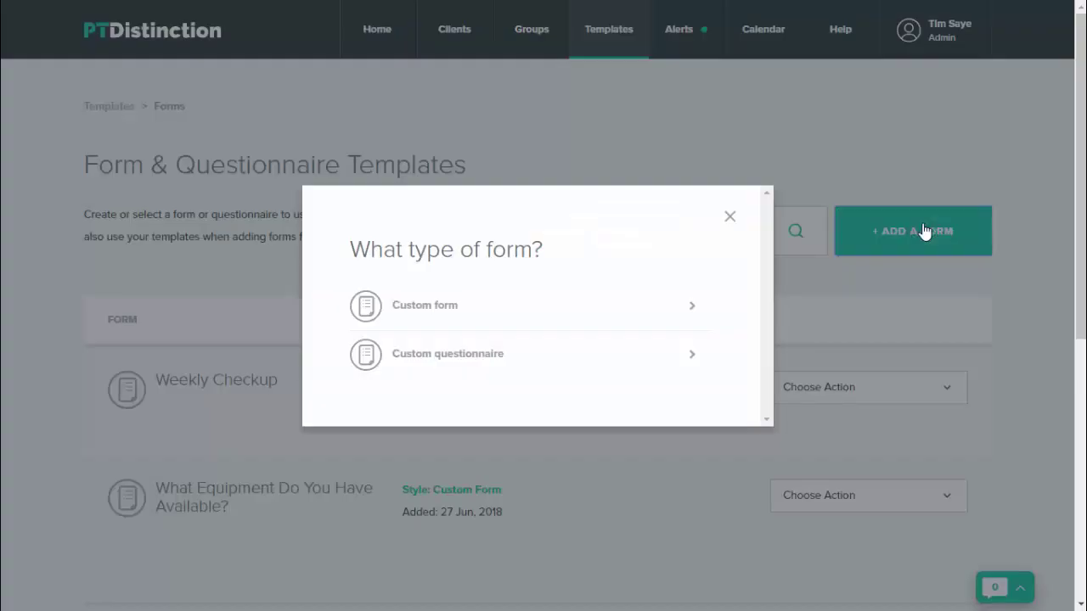
{"action": "left_click", "coordinate": [453, 304]}
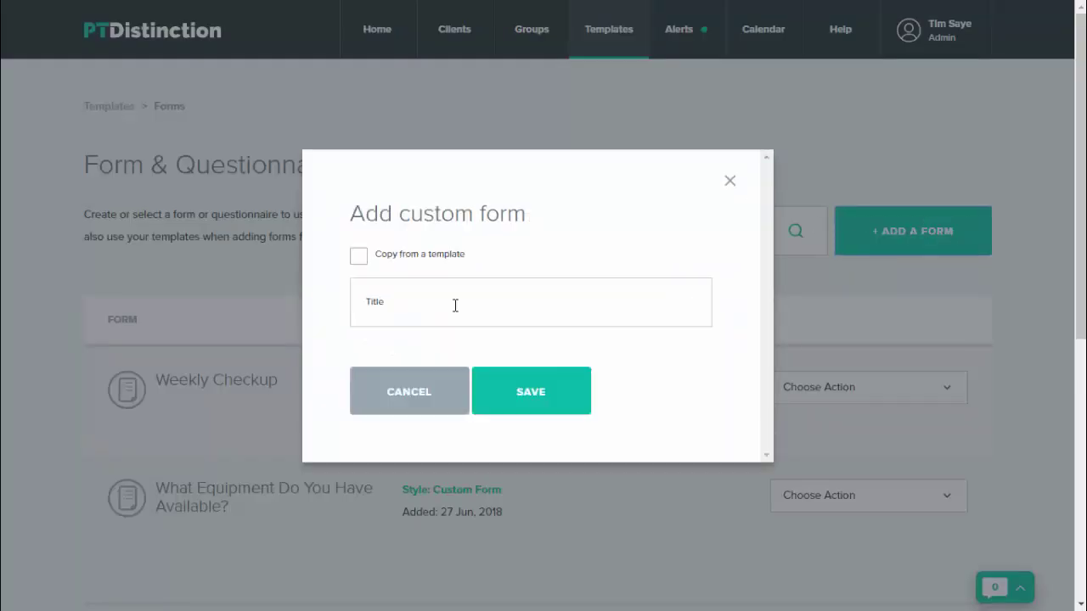
{"action": "left_click", "coordinate": [408, 299]}
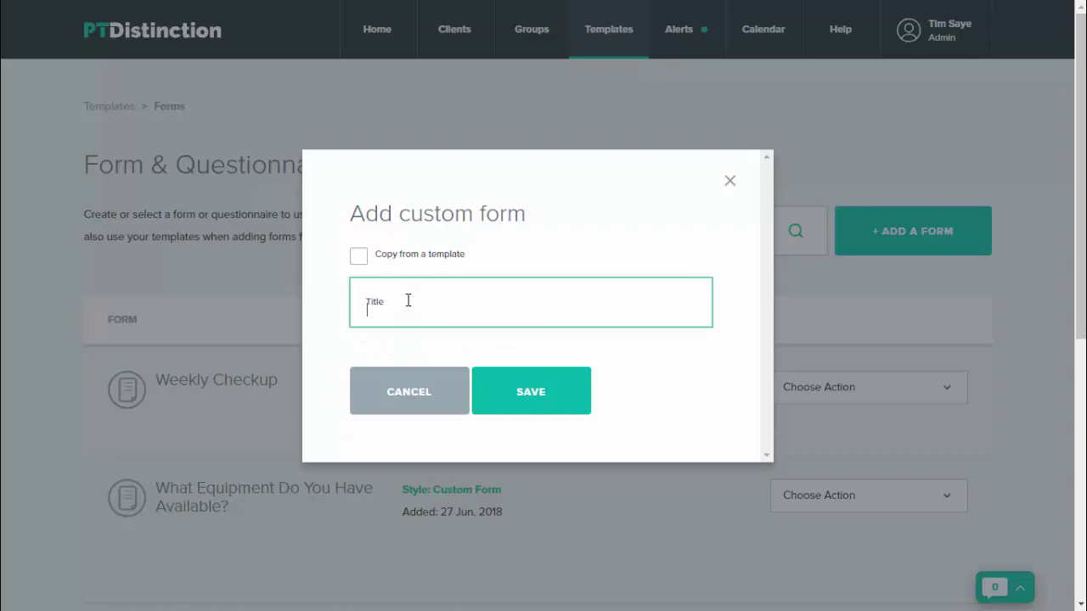
{"action": "type", "text": "New Form"}
{"action": "left_click", "coordinate": [566, 408]}
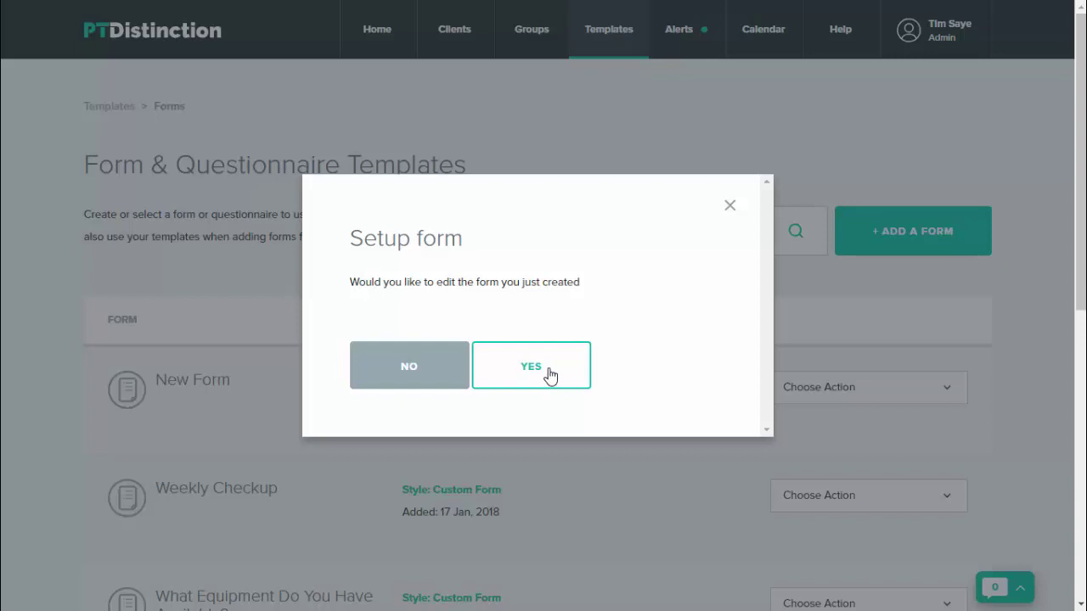
{"action": "left_click", "coordinate": [550, 374]}
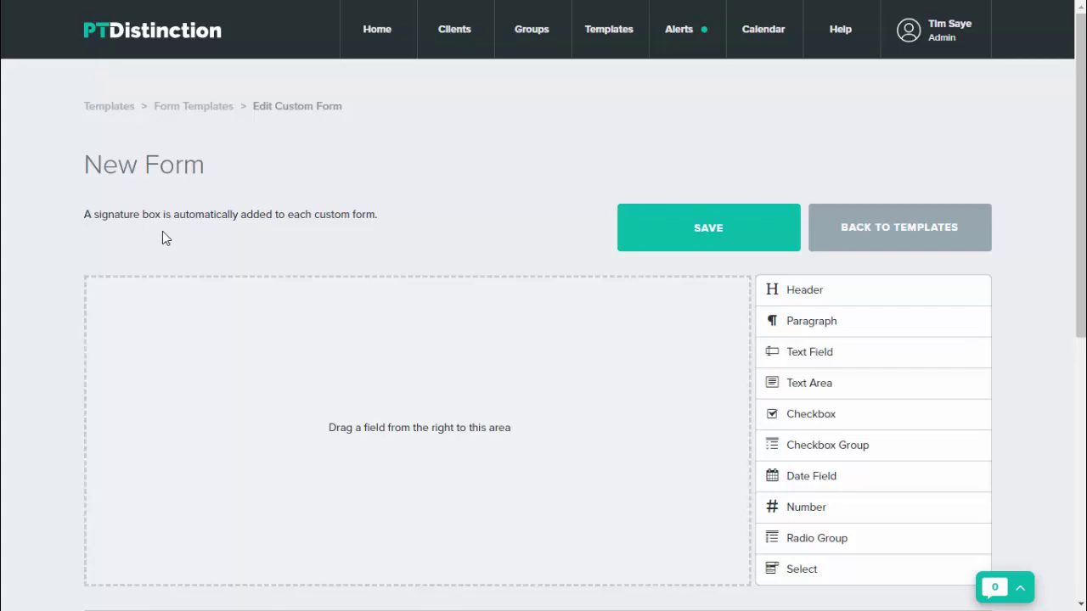
Add a single Header block to the empty form, removing an accidental duplicate
{"action": "scroll", "coordinate": [310, 248], "scroll_direction": "down", "scroll_amount": 1}
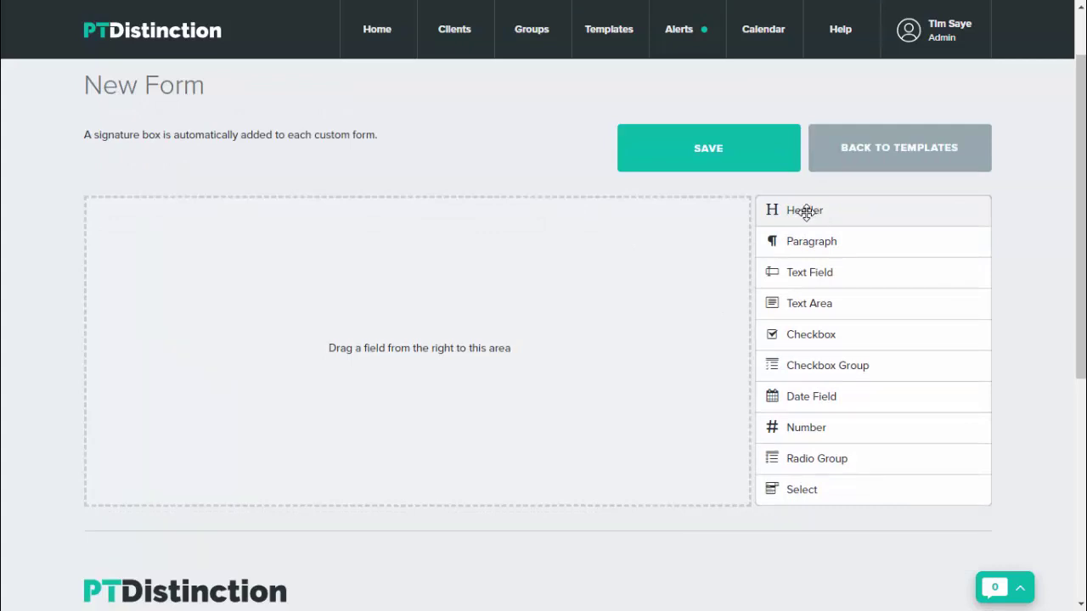
{"action": "left_click_drag", "start_coordinate": [806, 213], "coordinate": [371, 262]}
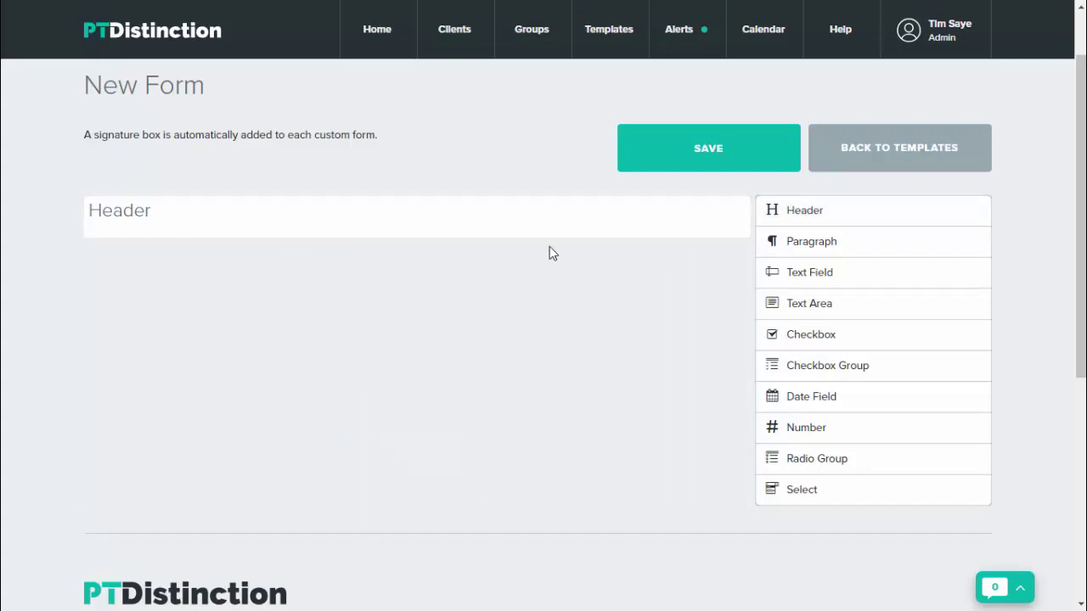
{"action": "mouse_move", "coordinate": [510, 230]}
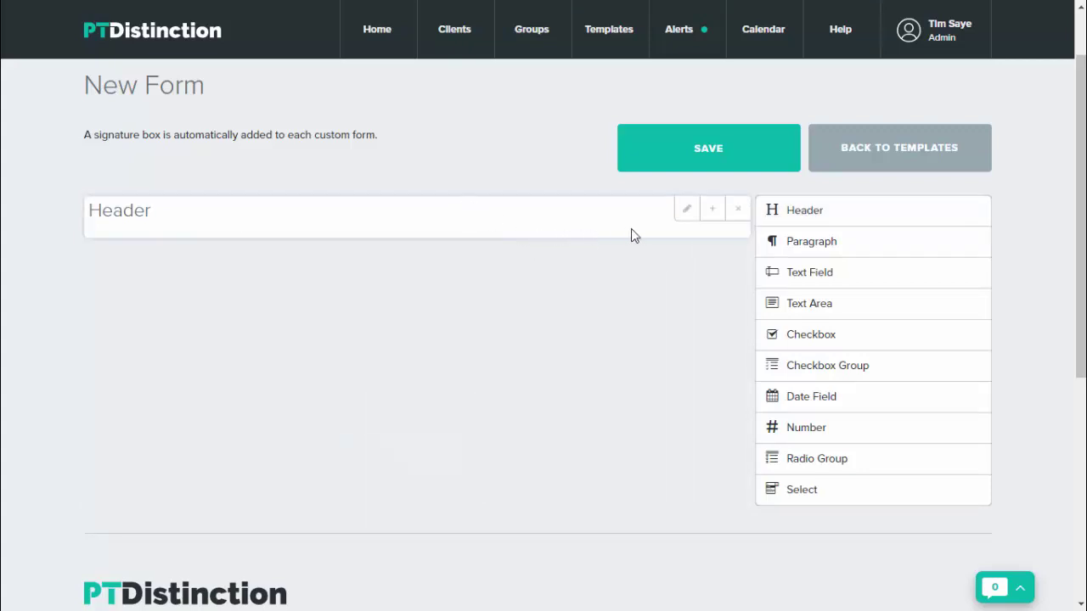
{"action": "left_click", "coordinate": [714, 212]}
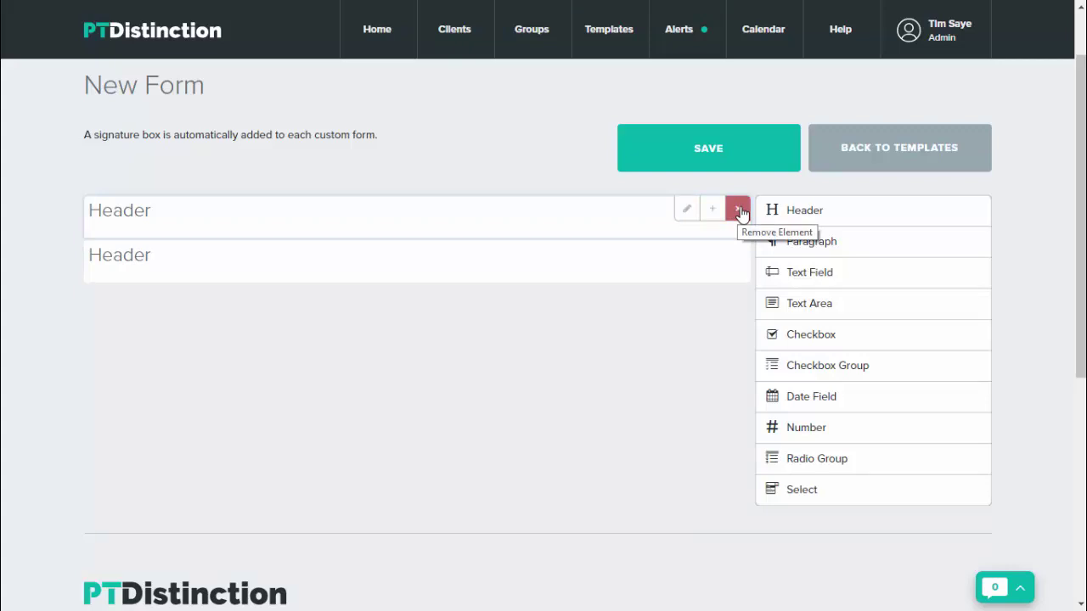
{"action": "left_click", "coordinate": [738, 211]}
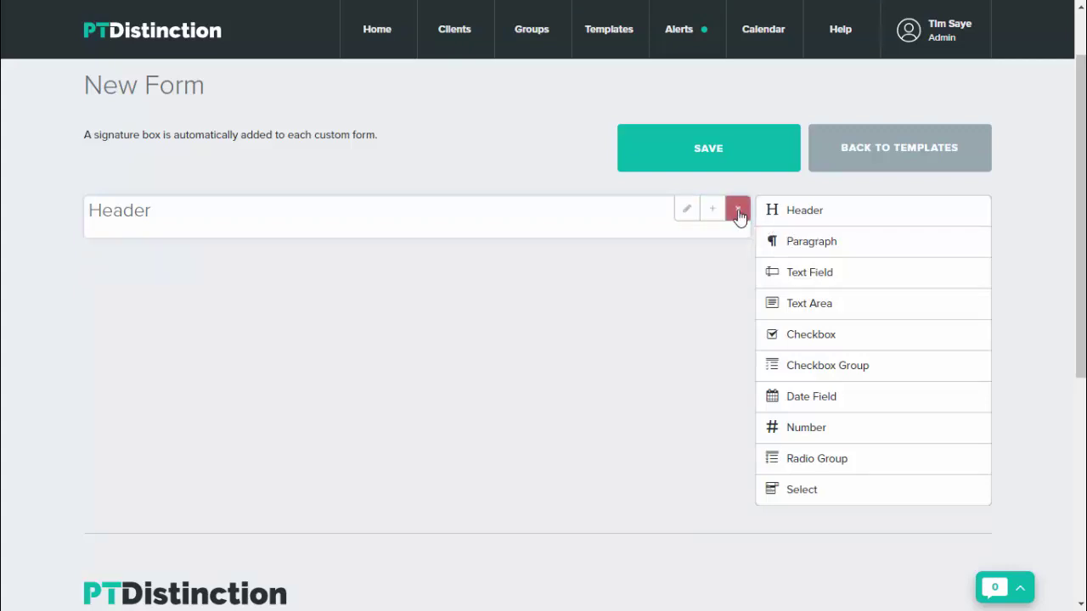
Relabel the header block 'My New Form'
{"action": "left_click", "coordinate": [686, 210]}
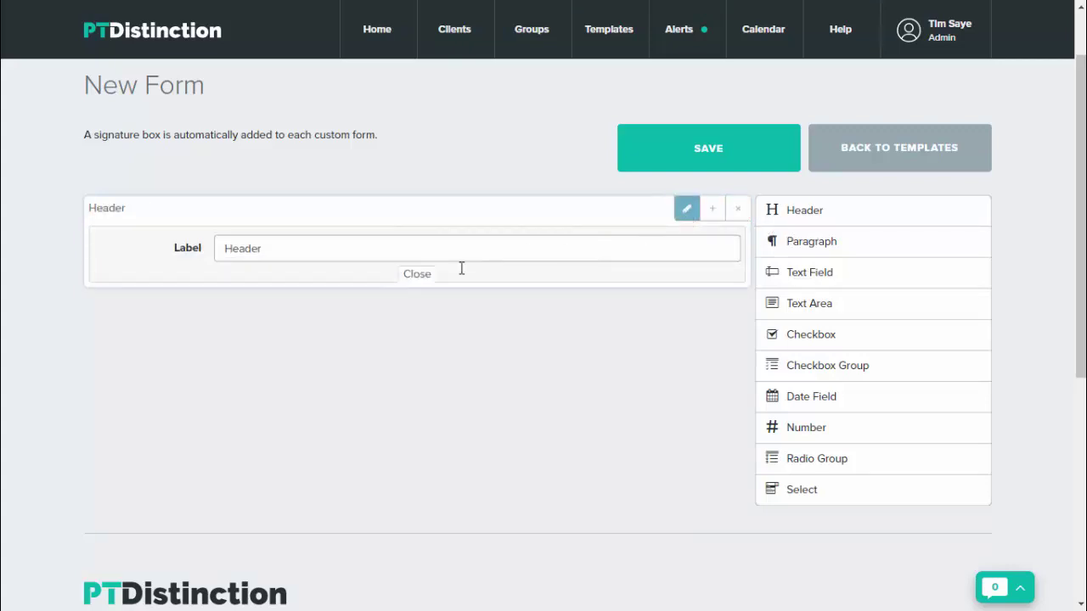
{"action": "left_click", "coordinate": [267, 244]}
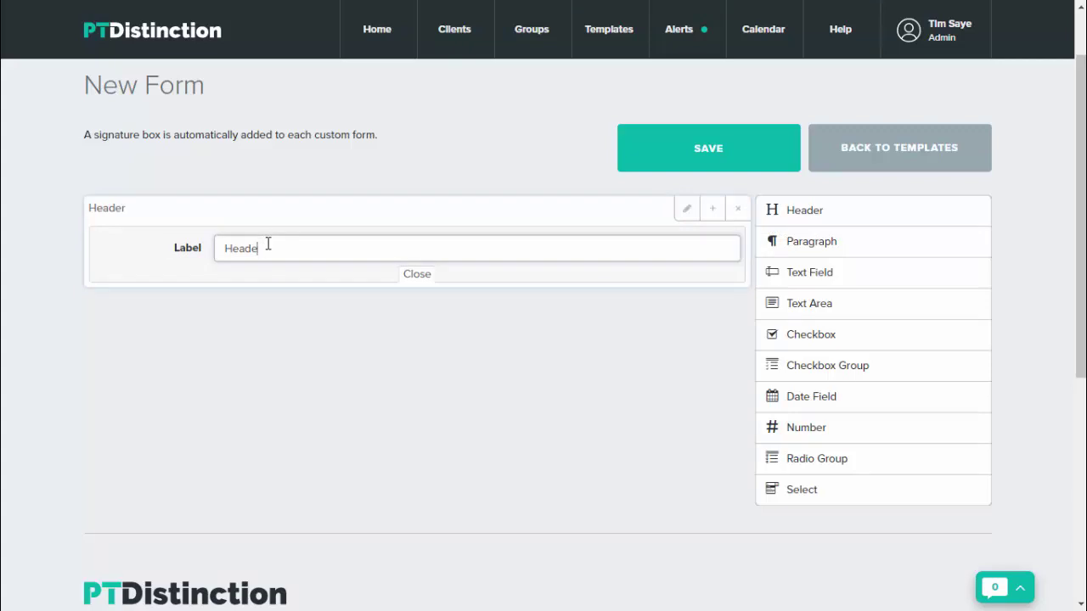
{"action": "key", "text": "BackSpace"}
{"action": "key", "text": "BackSpace"}
{"action": "key", "text": "BackSpace"}
{"action": "key", "text": "BackSpace"}
{"action": "key", "text": "BackSpace"}
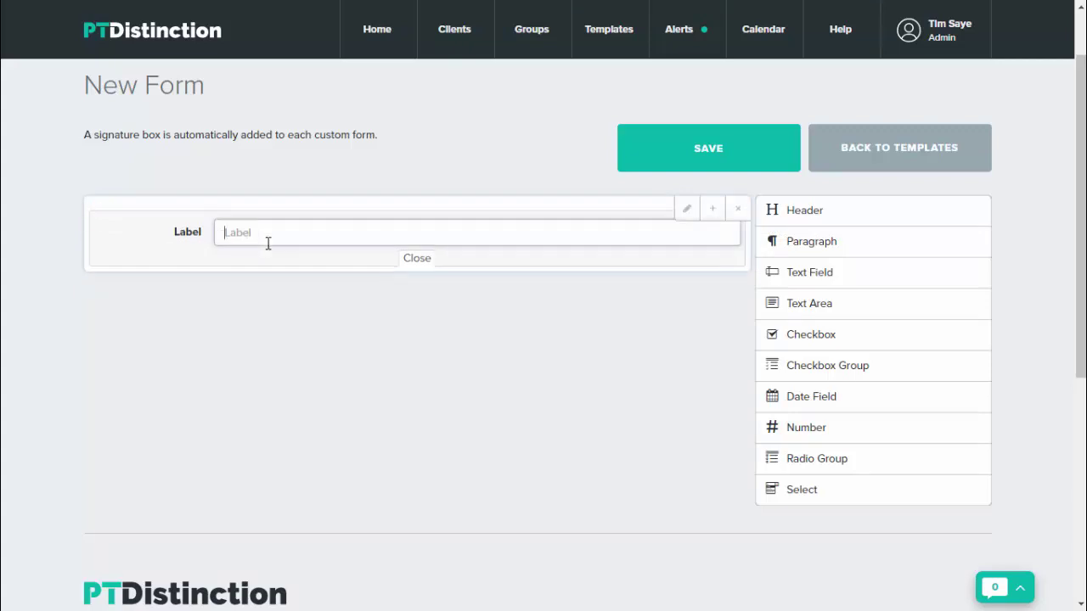
{"action": "type", "text": "My New"}
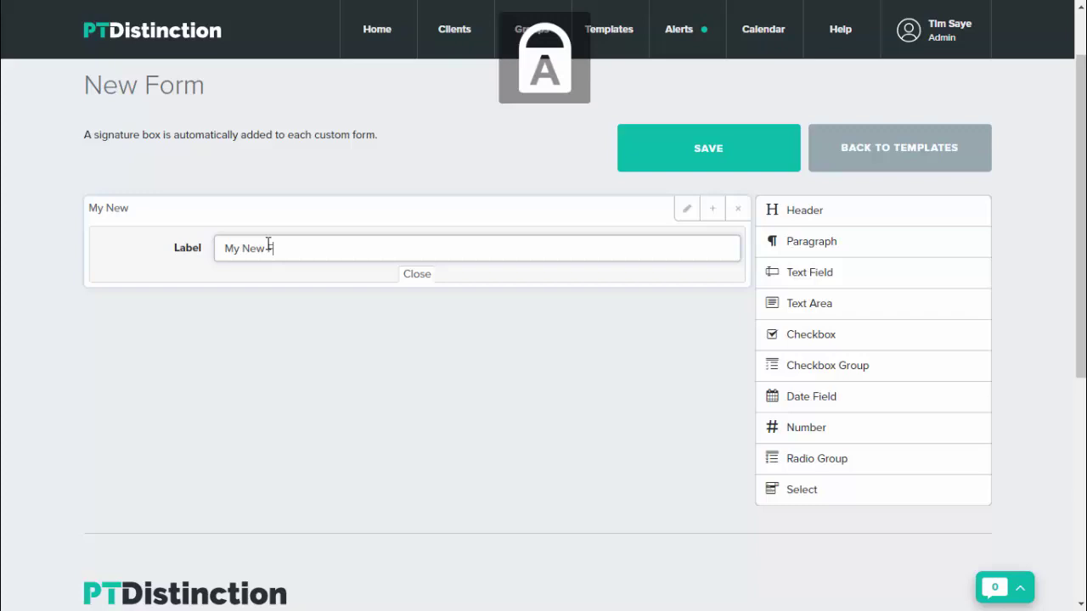
{"action": "type", "text": " Form"}
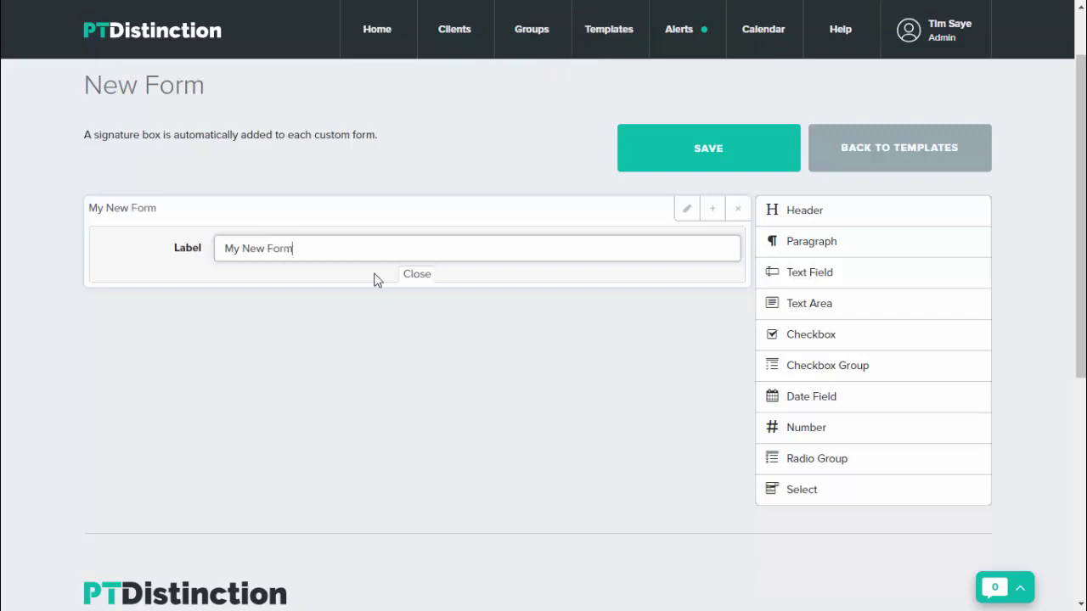
{"action": "left_click", "coordinate": [411, 274]}
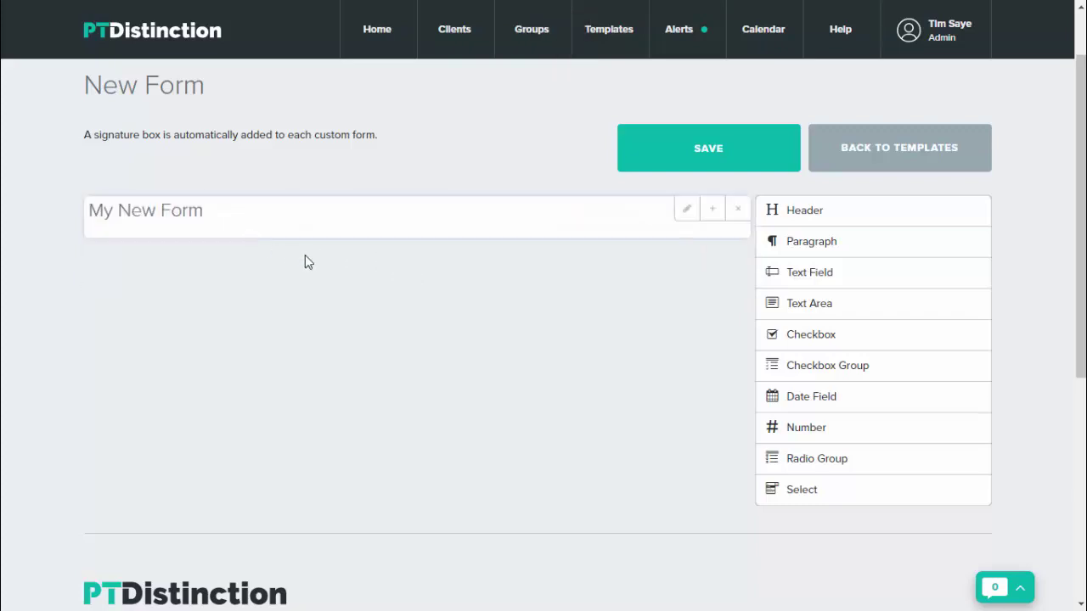
Add a Paragraph block under the heading with the content 'Please fill out my form'
{"action": "left_click", "coordinate": [801, 246]}
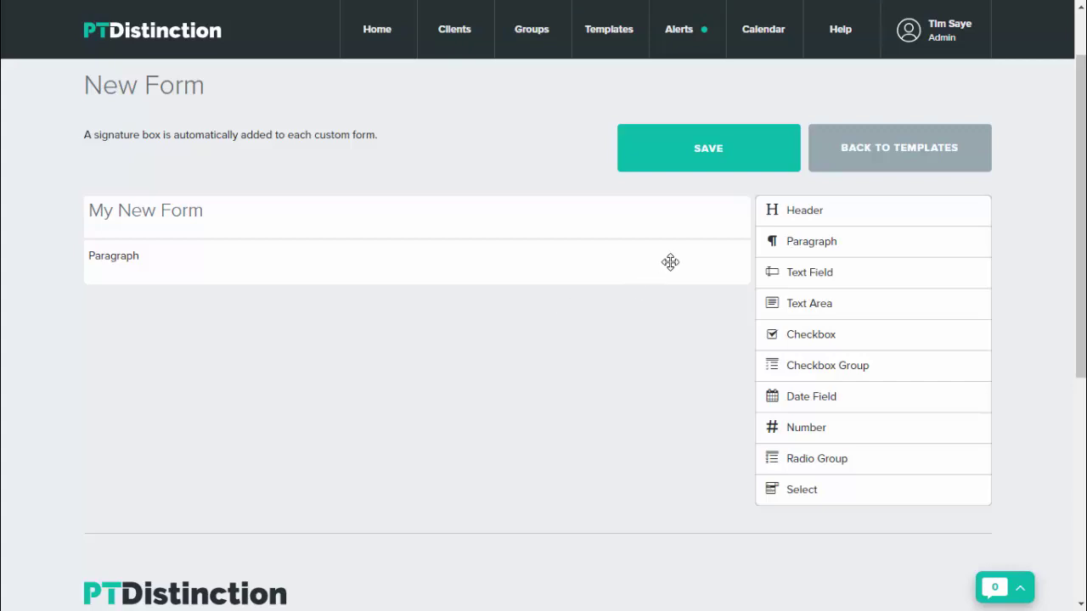
{"action": "mouse_move", "coordinate": [686, 266]}
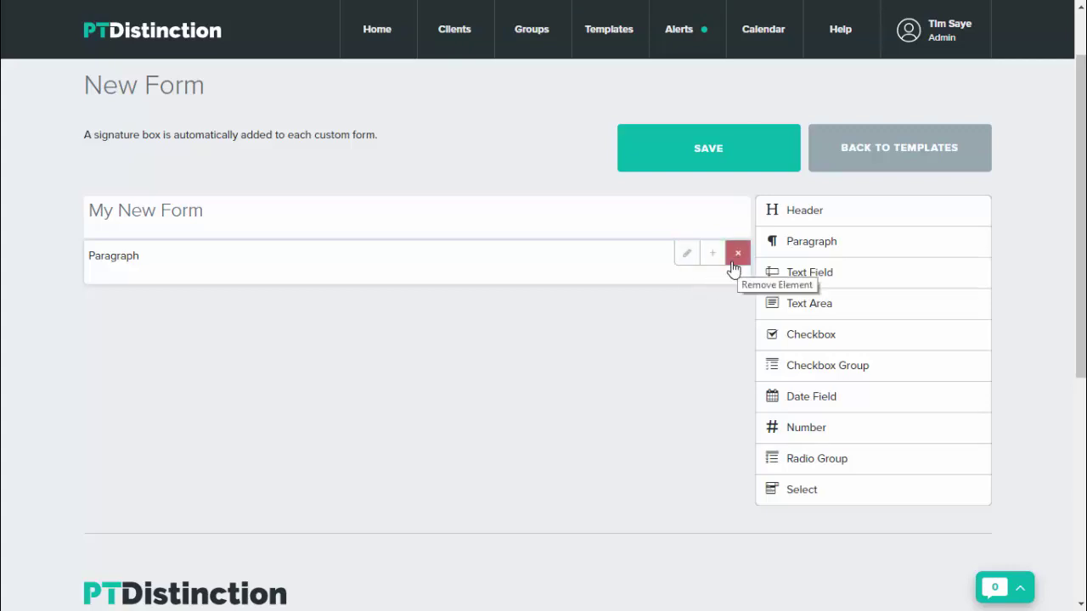
{"action": "left_click", "coordinate": [688, 258]}
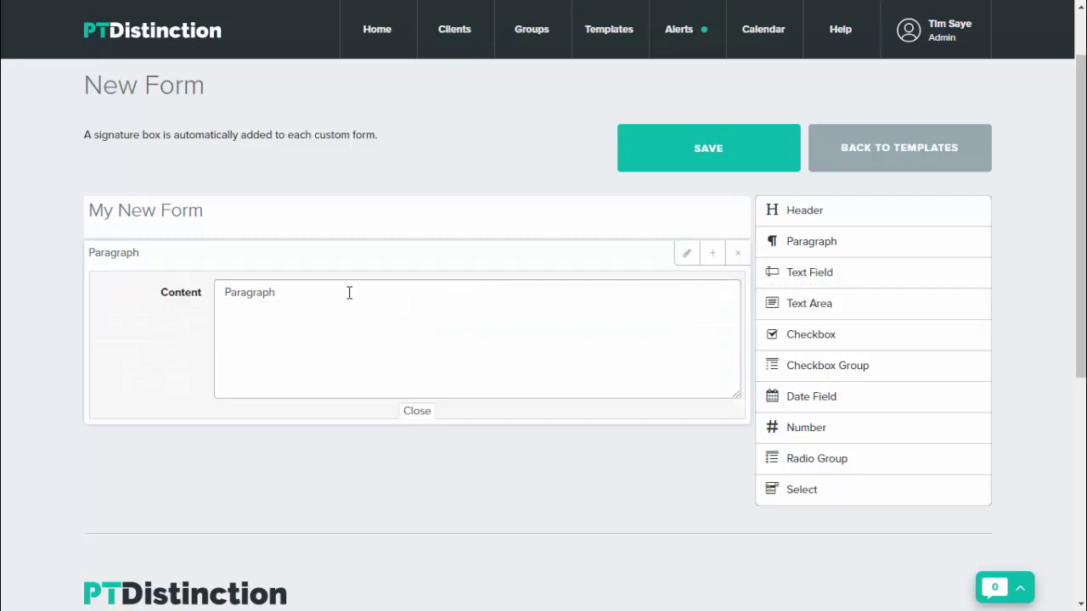
{"action": "left_click", "coordinate": [316, 290]}
{"action": "key", "text": "ctrl+a"}
{"action": "key", "text": "BackSpace"}
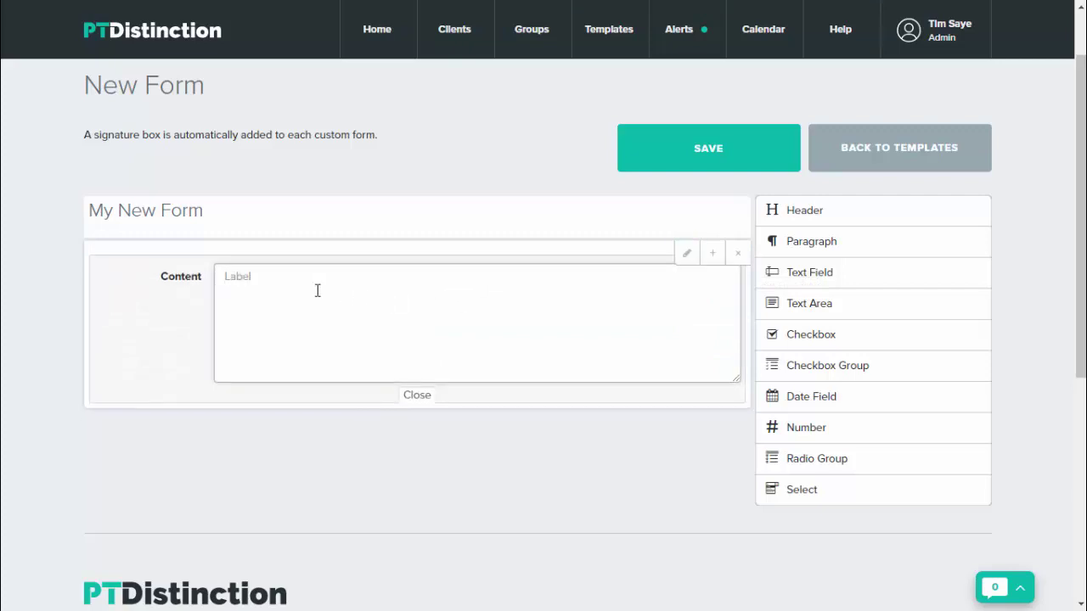
{"action": "type", "text": "Please "}
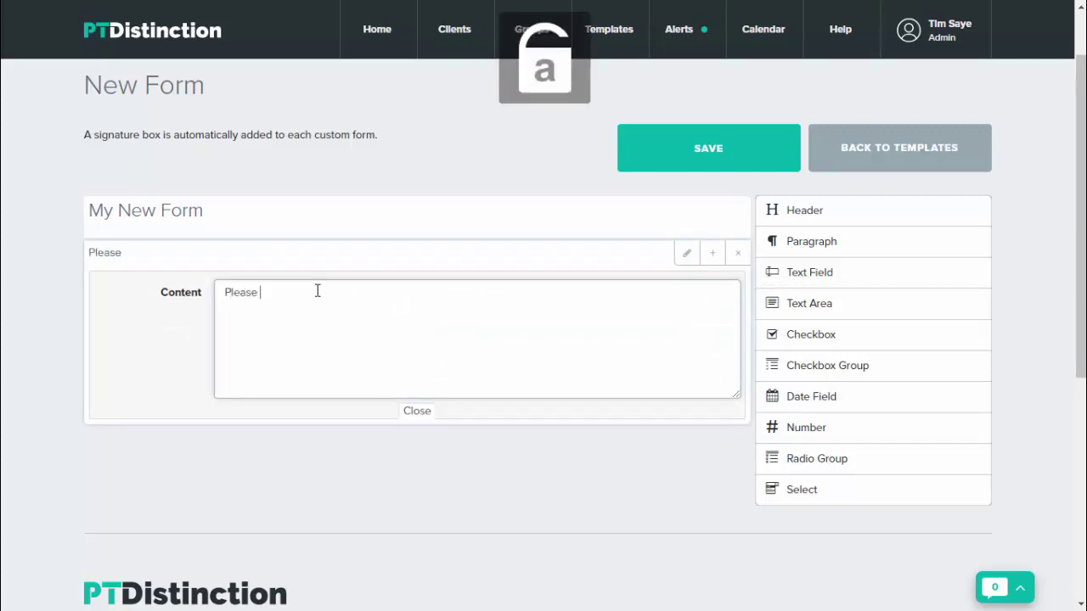
{"action": "type", "text": "fill out m"}
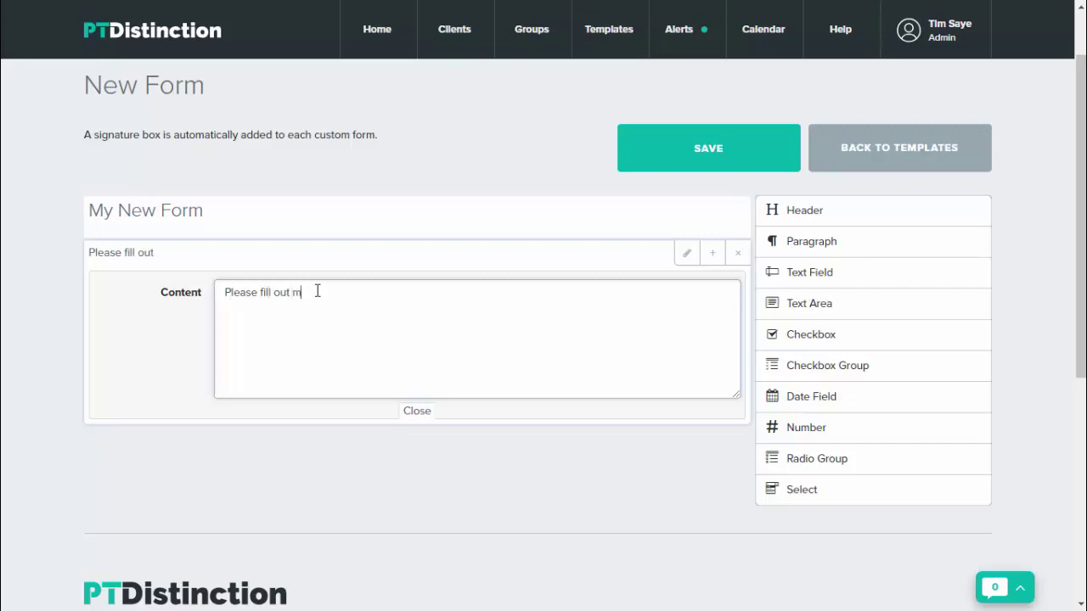
{"action": "type", "text": "y form"}
{"action": "left_click", "coordinate": [416, 412]}
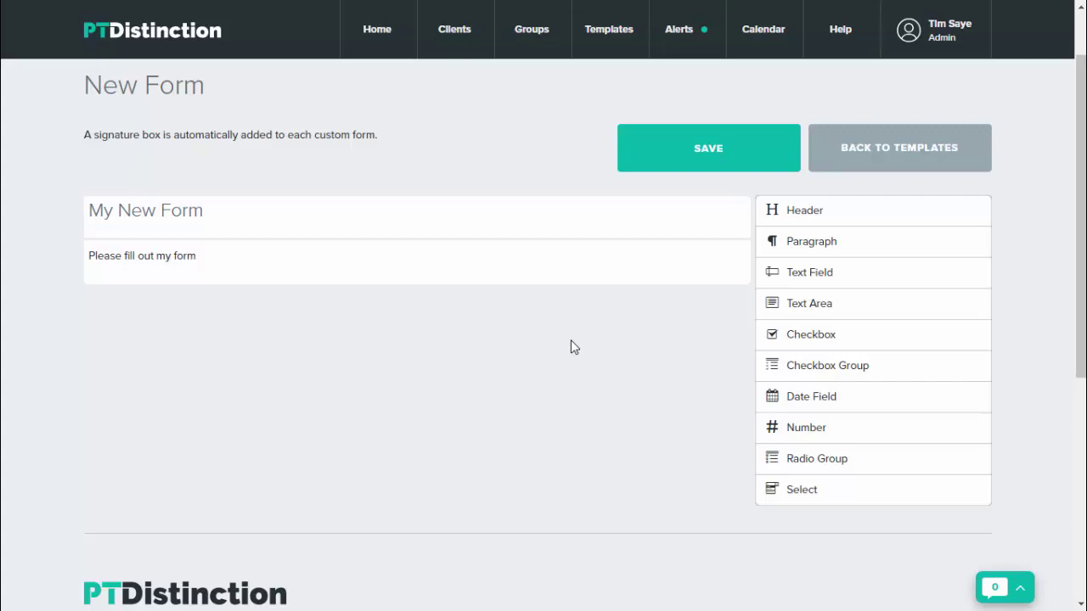
Add a required Date question labelled 'Date', followed by an untitled Text Field
{"action": "left_click", "coordinate": [802, 401]}
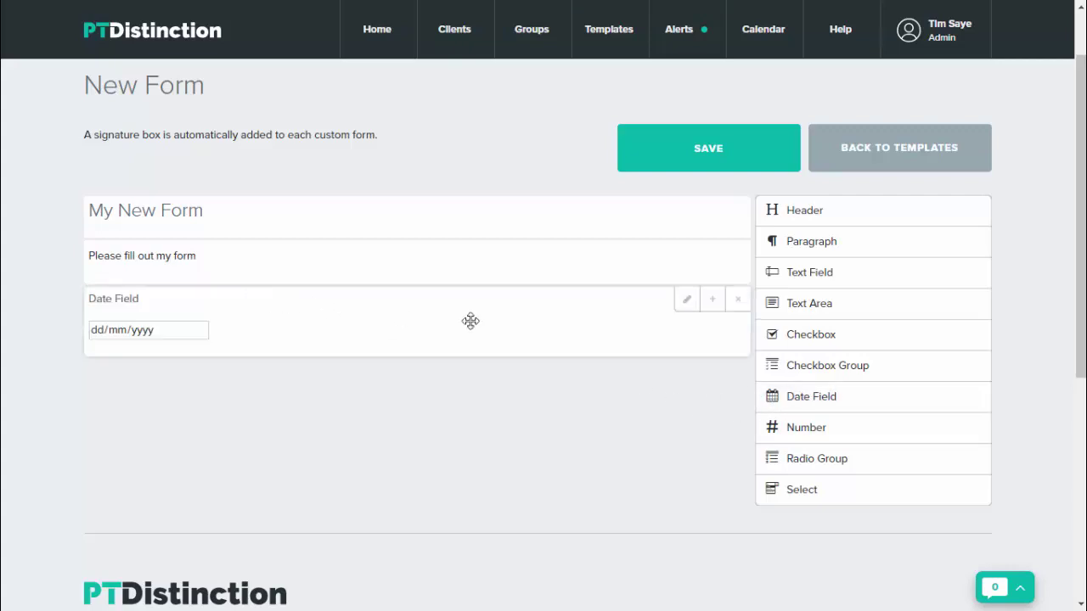
{"action": "left_click", "coordinate": [687, 301]}
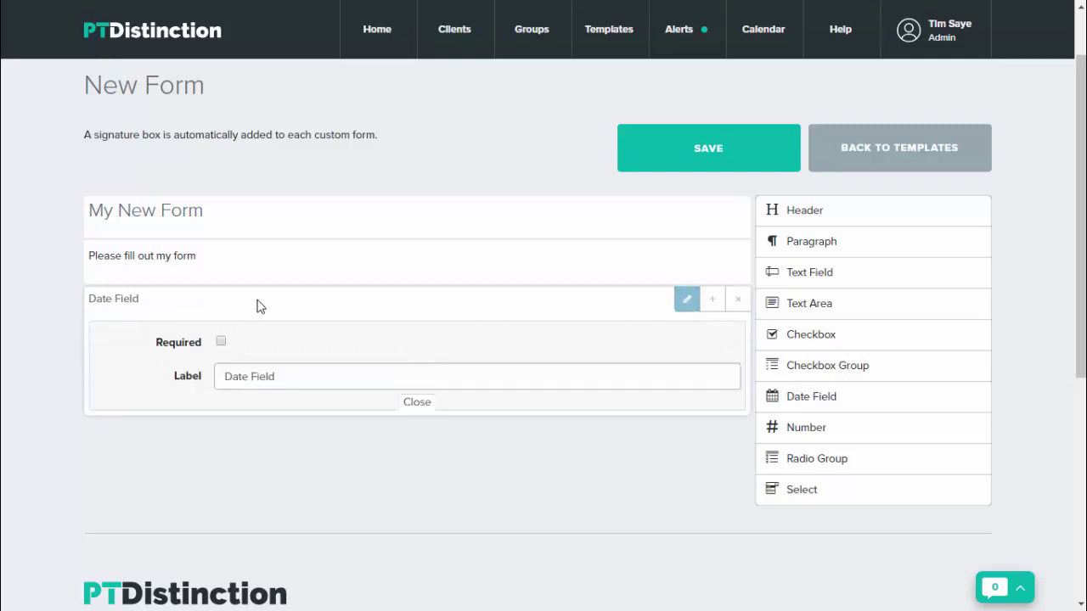
{"action": "left_click", "coordinate": [291, 380]}
{"action": "key", "text": "BackSpace"}
{"action": "key", "text": "BackSpace"}
{"action": "key", "text": "BackSpace"}
{"action": "key", "text": "BackSpace"}
{"action": "key", "text": "BackSpace"}
{"action": "key", "text": "BackSpace"}
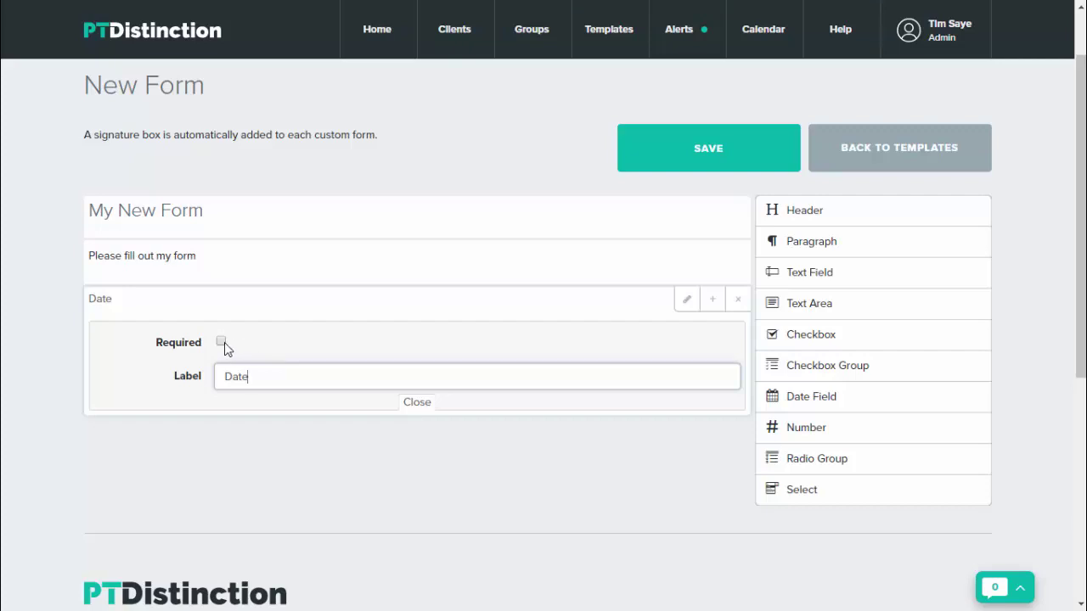
{"action": "left_click", "coordinate": [222, 343]}
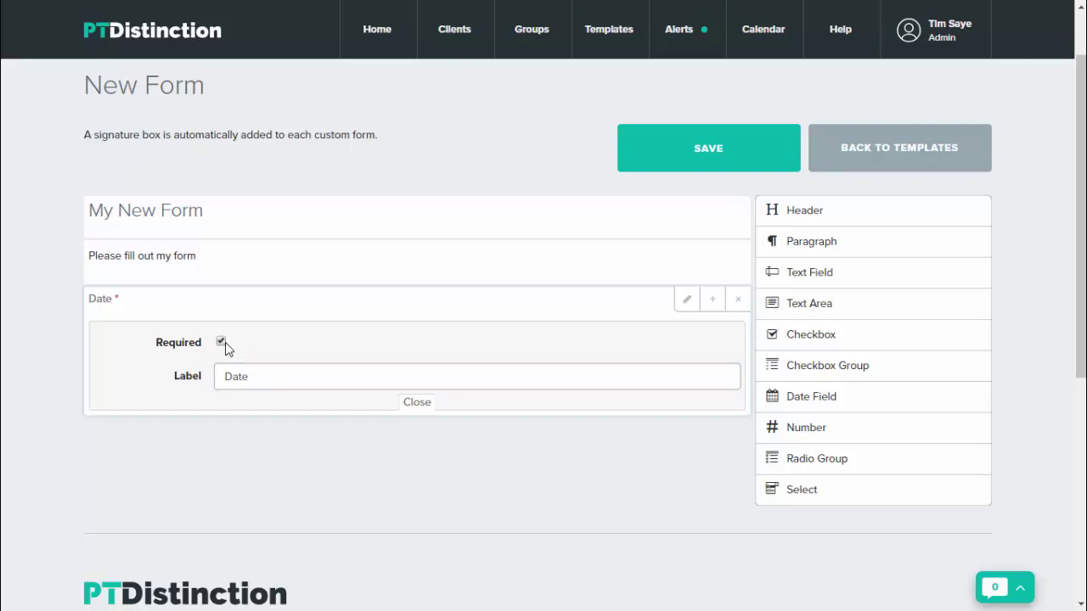
{"action": "left_click", "coordinate": [417, 402]}
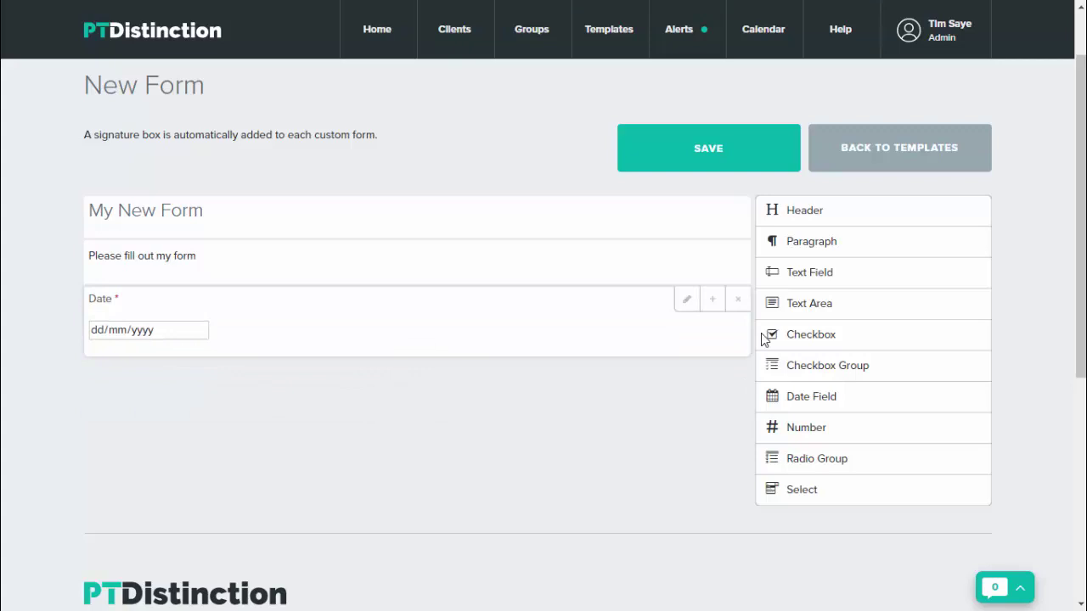
{"action": "left_click", "coordinate": [813, 281]}
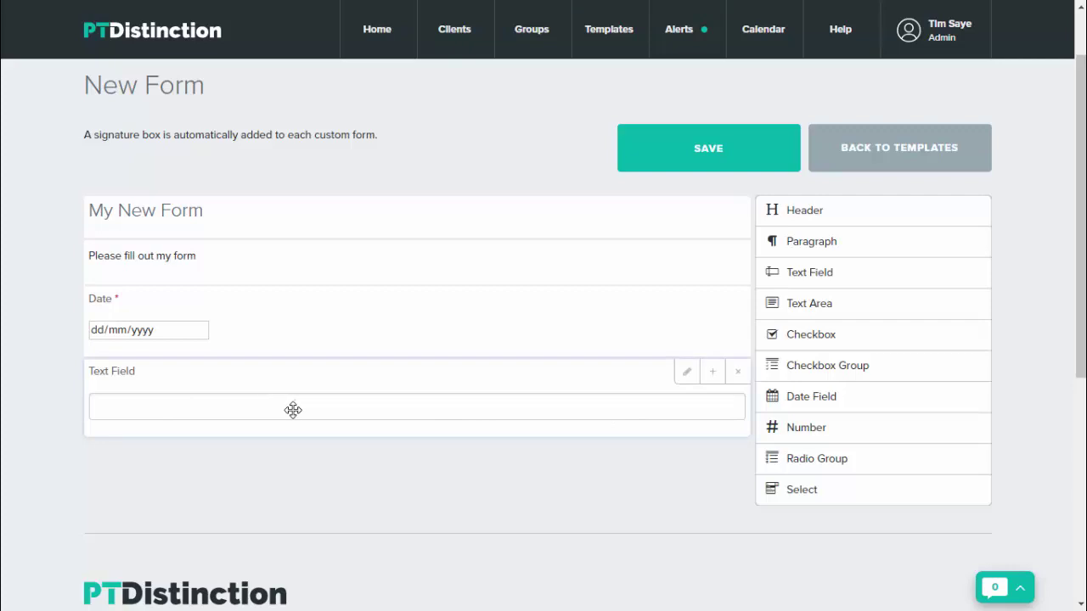
Label the text field 'What is your name', mark it required, and try it in the preview
{"action": "left_click", "coordinate": [688, 374]}
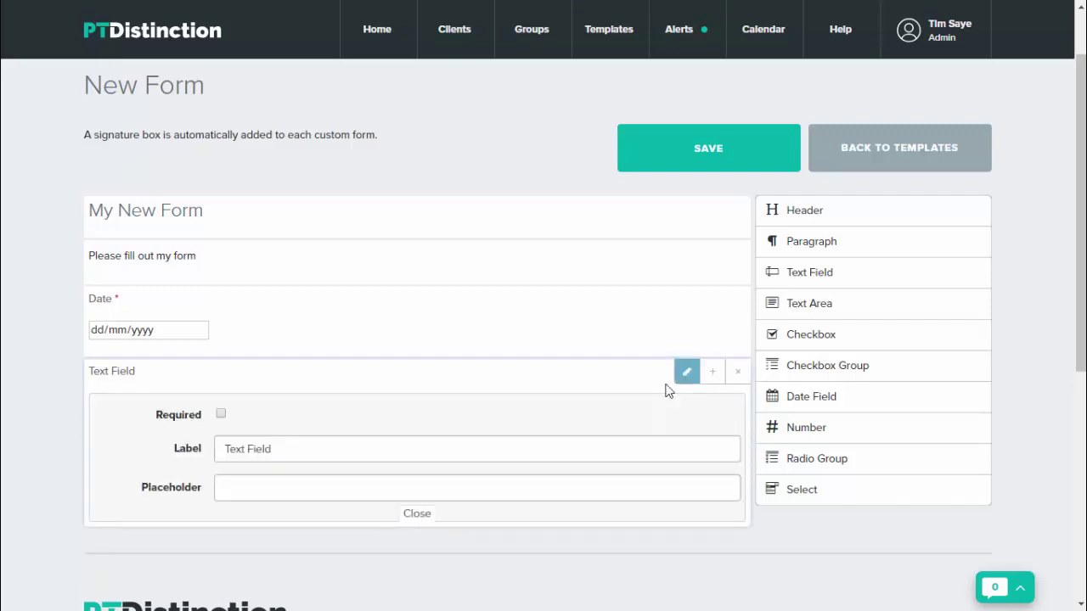
{"action": "left_click", "coordinate": [302, 447]}
{"action": "key", "text": "BackSpace"}
{"action": "key", "text": "BackSpace"}
{"action": "key", "text": "BackSpace"}
{"action": "key", "text": "BackSpace"}
{"action": "key", "text": "BackSpace"}
{"action": "key", "text": "BackSpace"}
{"action": "key", "text": "BackSpace"}
{"action": "key", "text": "BackSpace"}
{"action": "key", "text": "BackSpace"}
{"action": "key", "text": "BackSpace"}
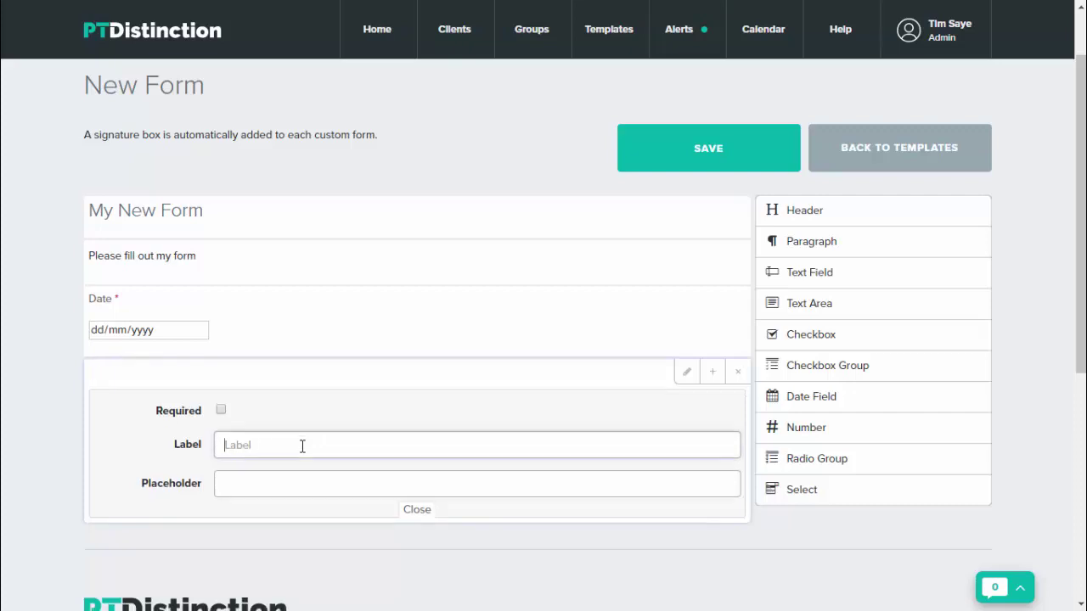
{"action": "type", "text": "What is"}
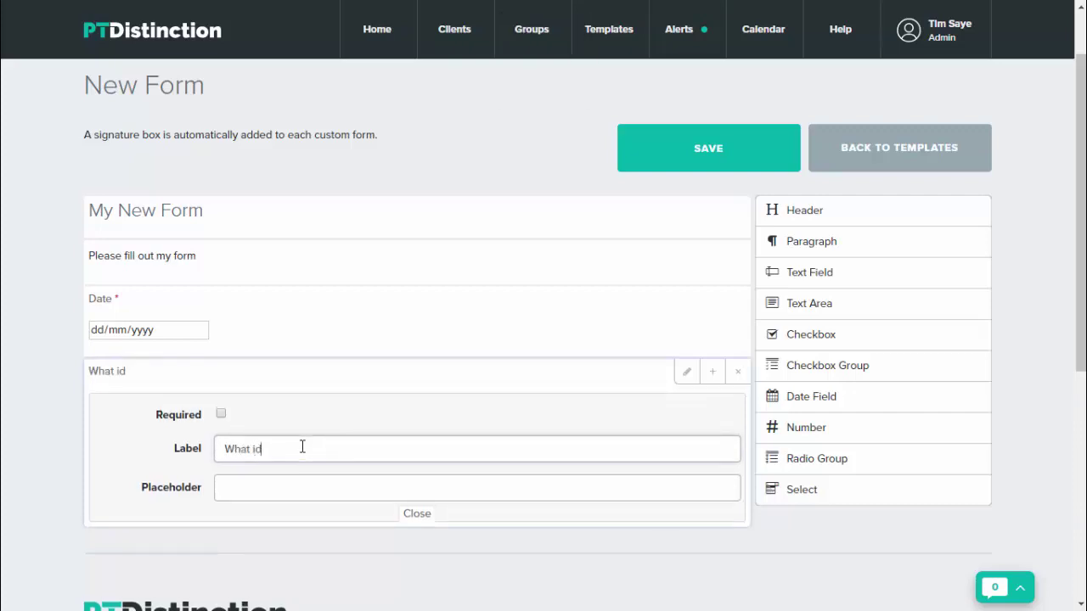
{"action": "key", "text": "BackSpace"}
{"action": "key", "text": "BackSpace"}
{"action": "type", "text": "is your name"}
{"action": "left_click", "coordinate": [221, 413]}
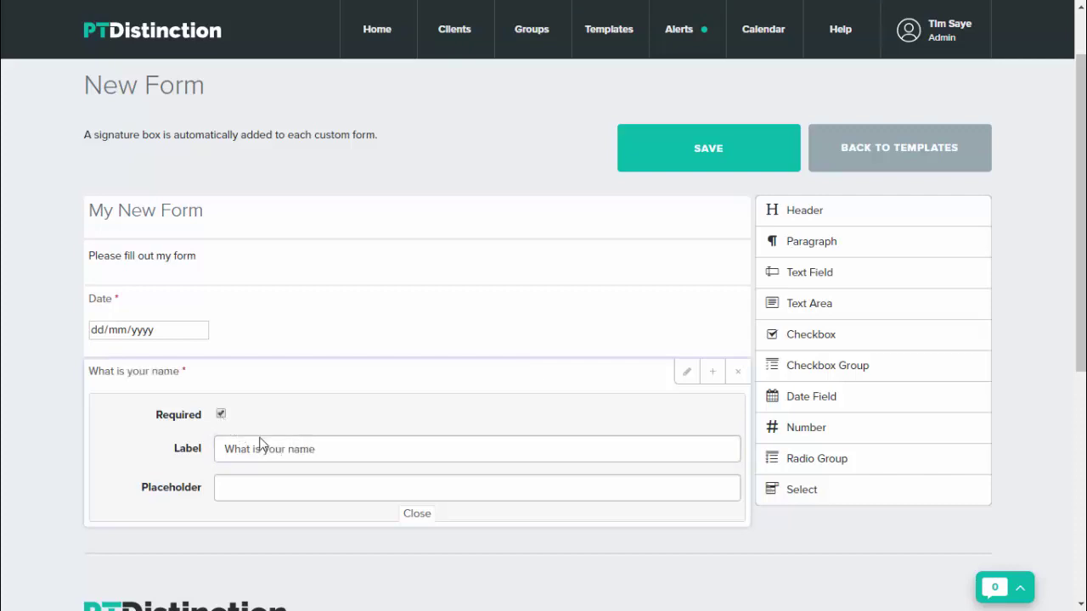
{"action": "left_click", "coordinate": [417, 515]}
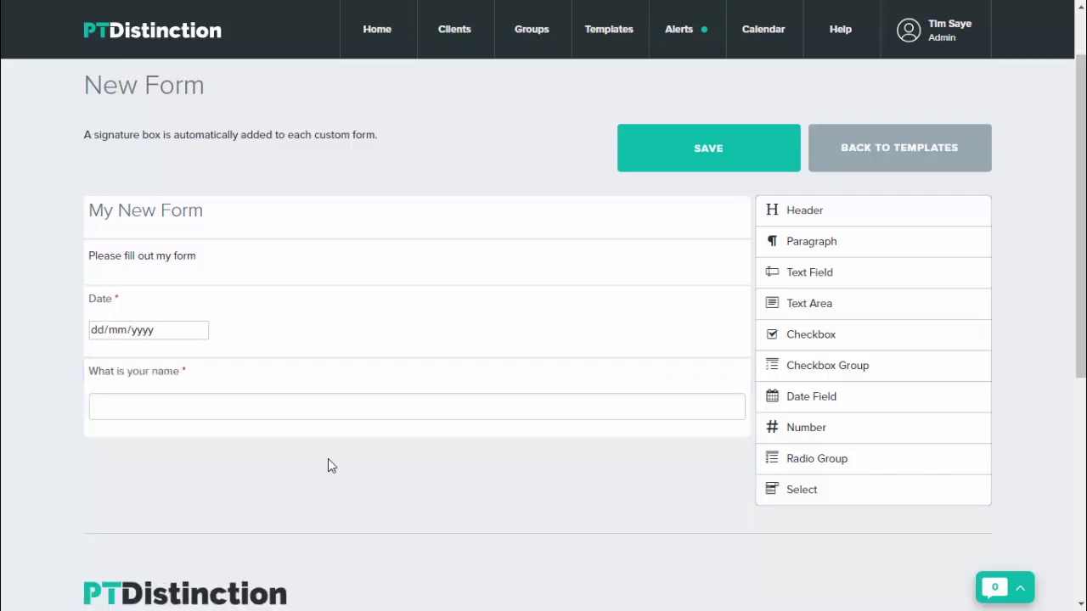
{"action": "left_click", "coordinate": [243, 410]}
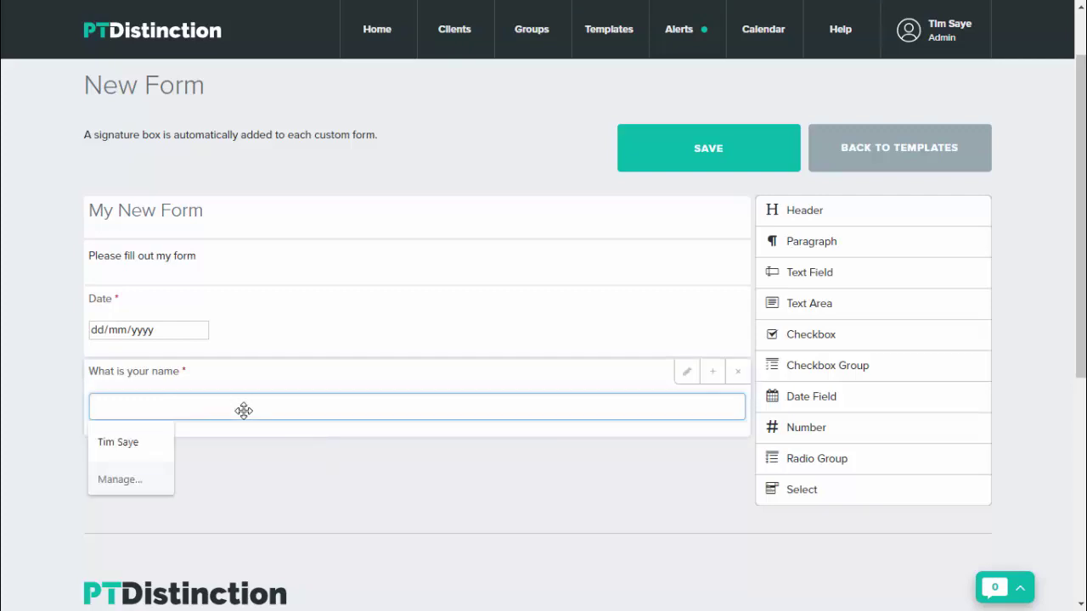
{"action": "left_click", "coordinate": [328, 368]}
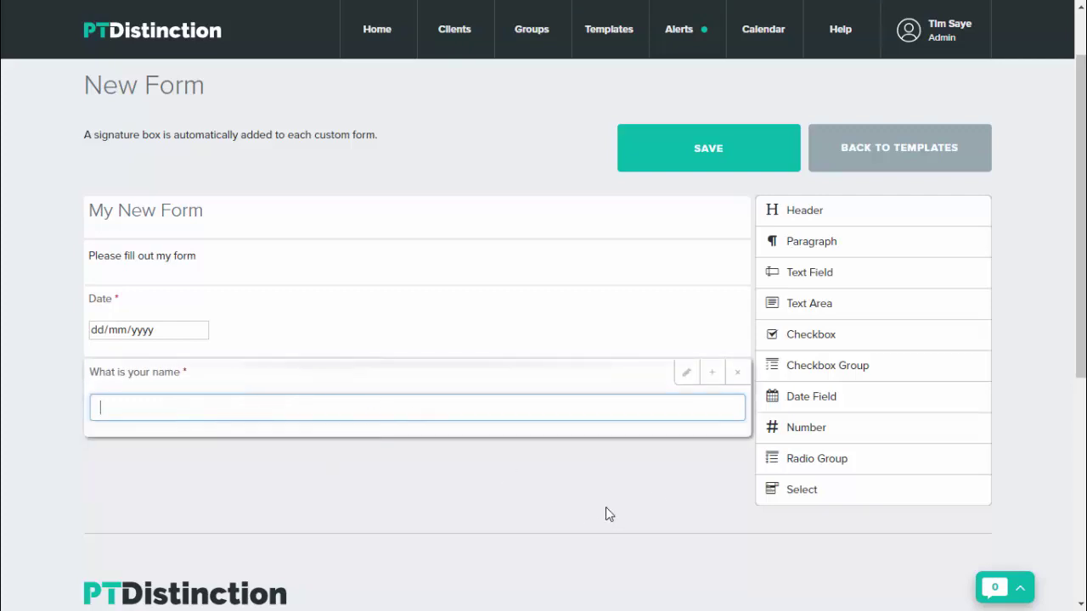
Add a Text Area block below the name question and try it in the preview
{"action": "left_click", "coordinate": [811, 311]}
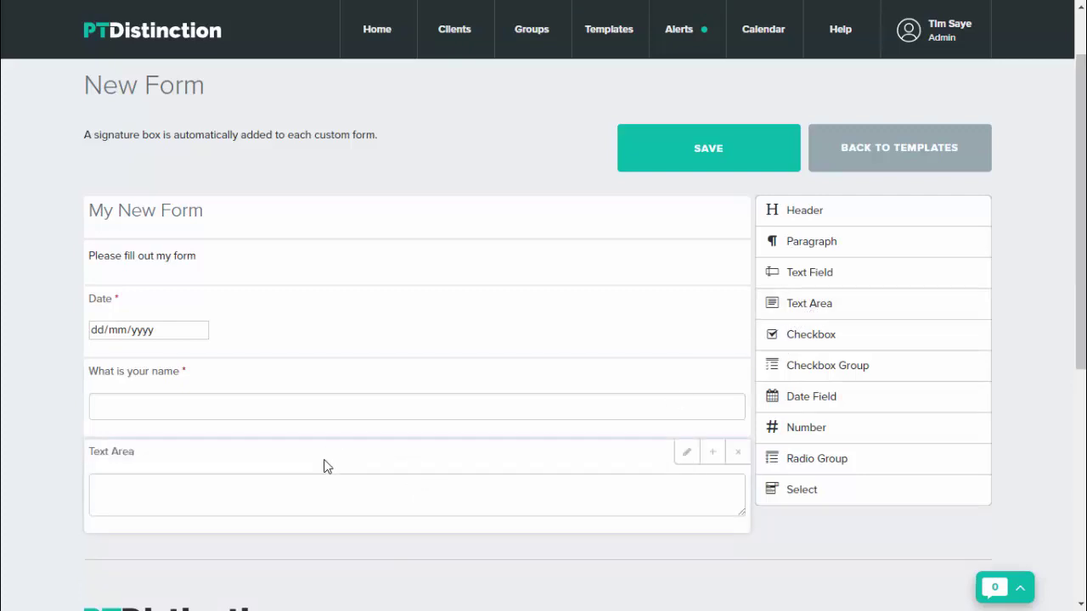
{"action": "left_click", "coordinate": [113, 484]}
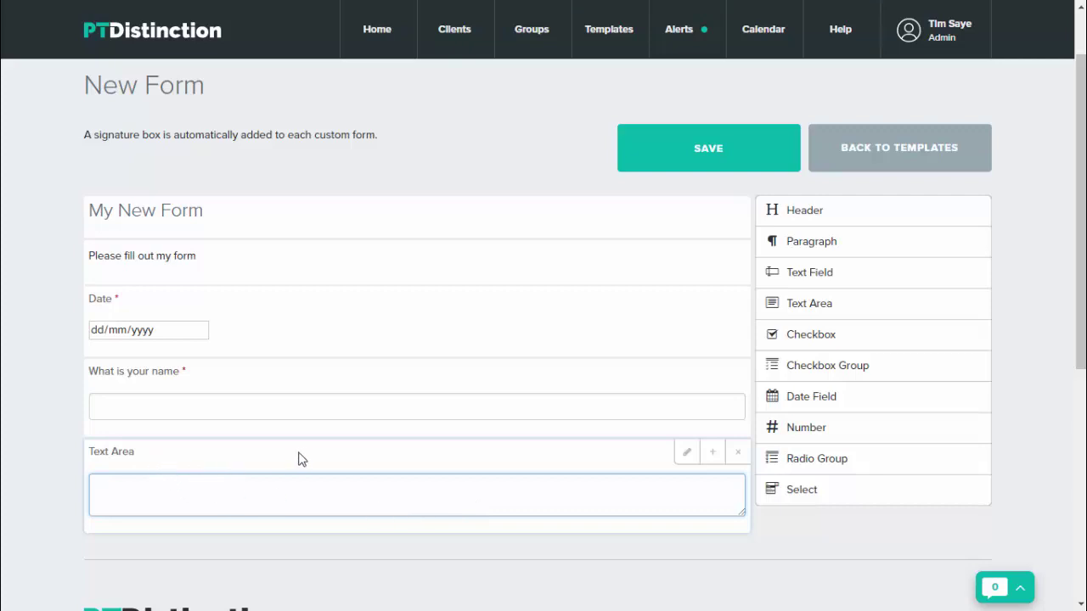
{"action": "scroll", "coordinate": [350, 457], "scroll_direction": "down", "scroll_amount": 1}
{"action": "scroll", "coordinate": [514, 461], "scroll_direction": "down", "scroll_amount": 1}
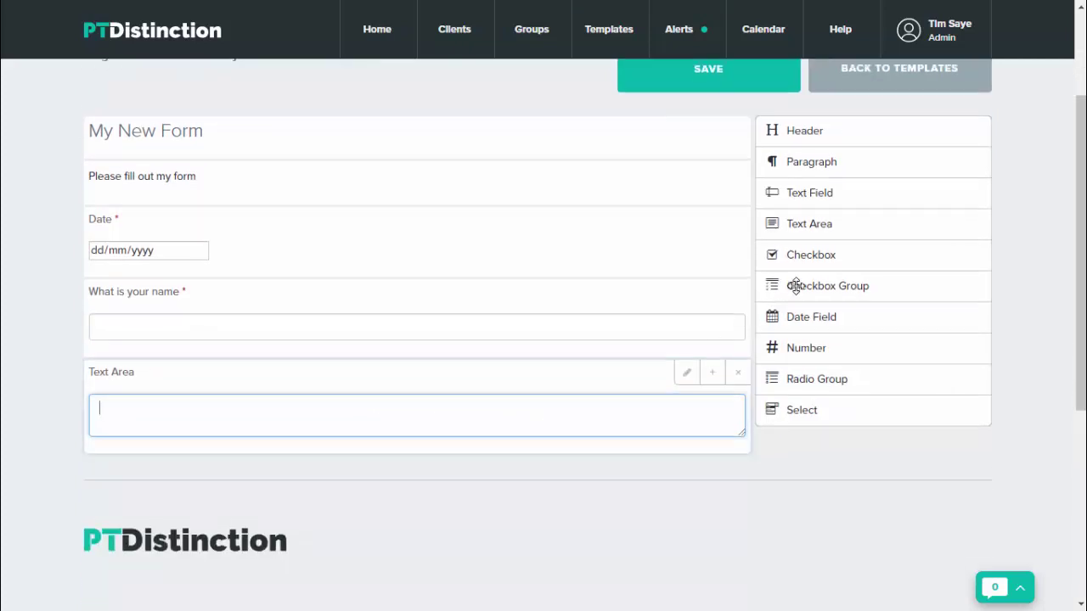
Add a required checkbox labelled 'Are you over 18'
{"action": "left_click", "coordinate": [814, 264]}
{"action": "scroll", "coordinate": [600, 539], "scroll_direction": "down", "scroll_amount": 1}
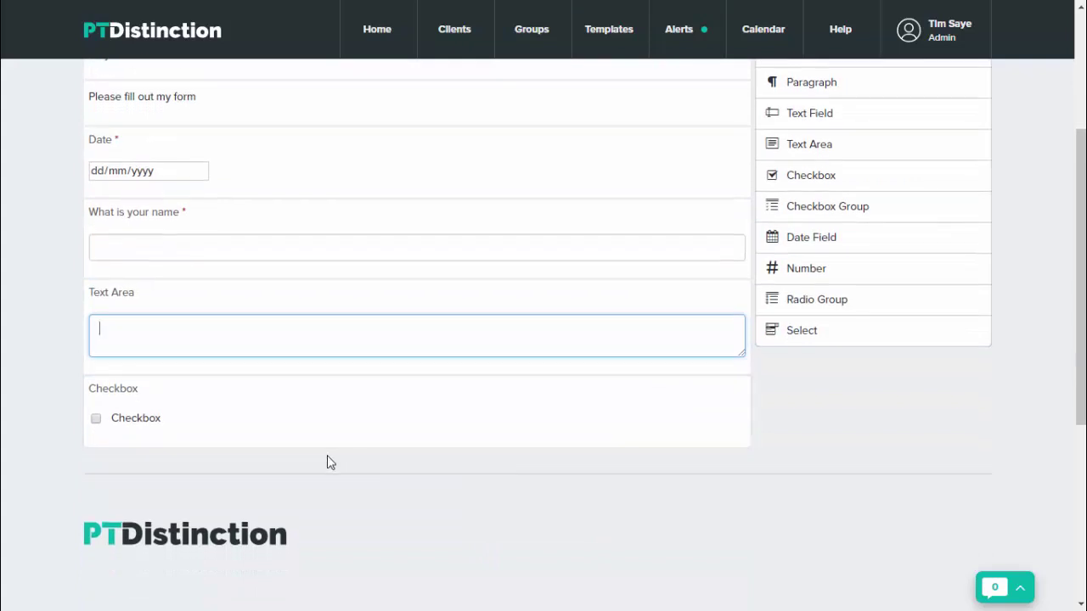
{"action": "mouse_move", "coordinate": [348, 454]}
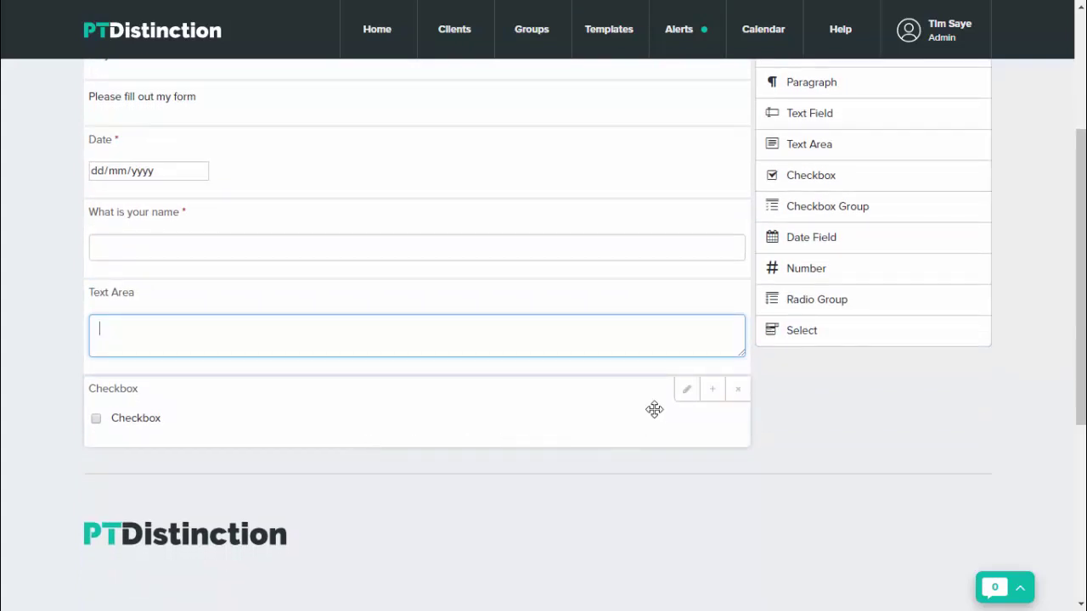
{"action": "left_click", "coordinate": [686, 396]}
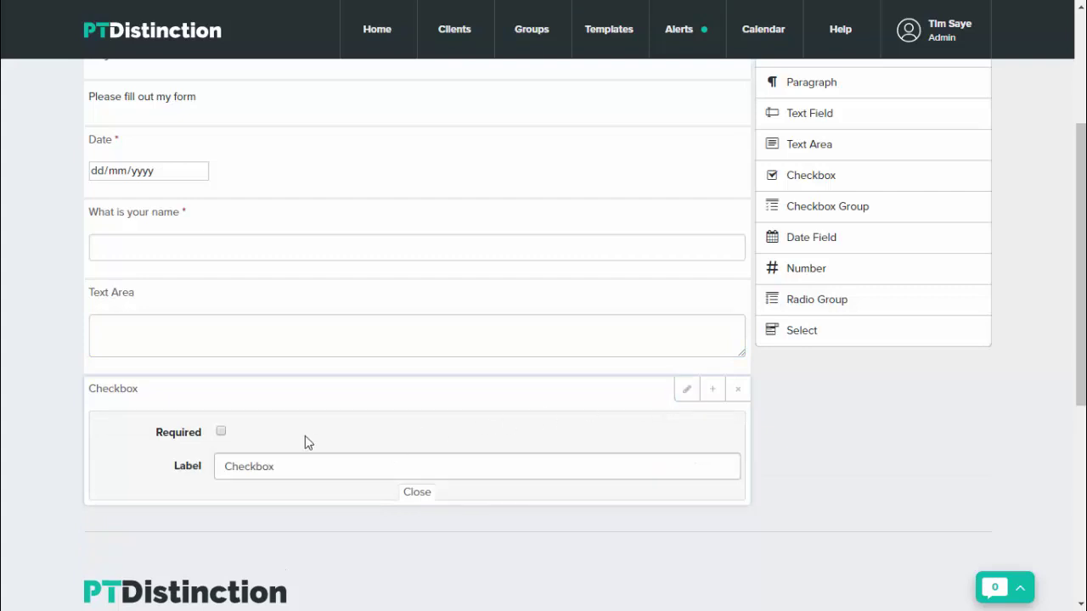
{"action": "left_click", "coordinate": [298, 472]}
{"action": "key", "text": "BackSpace"}
{"action": "key", "text": "BackSpace"}
{"action": "key", "text": "BackSpace"}
{"action": "key", "text": "BackSpace"}
{"action": "key", "text": "BackSpace"}
{"action": "key", "text": "BackSpace"}
{"action": "key", "text": "BackSpace"}
{"action": "key", "text": "BackSpace"}
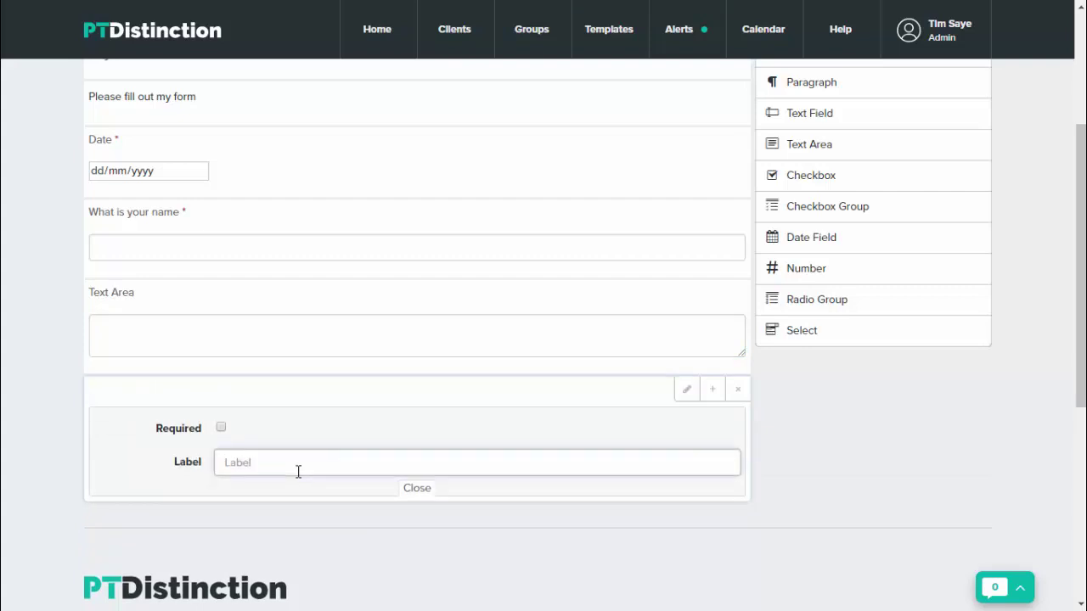
{"action": "key", "text": "Caps_Lock"}
{"action": "type", "text": "Ar"}
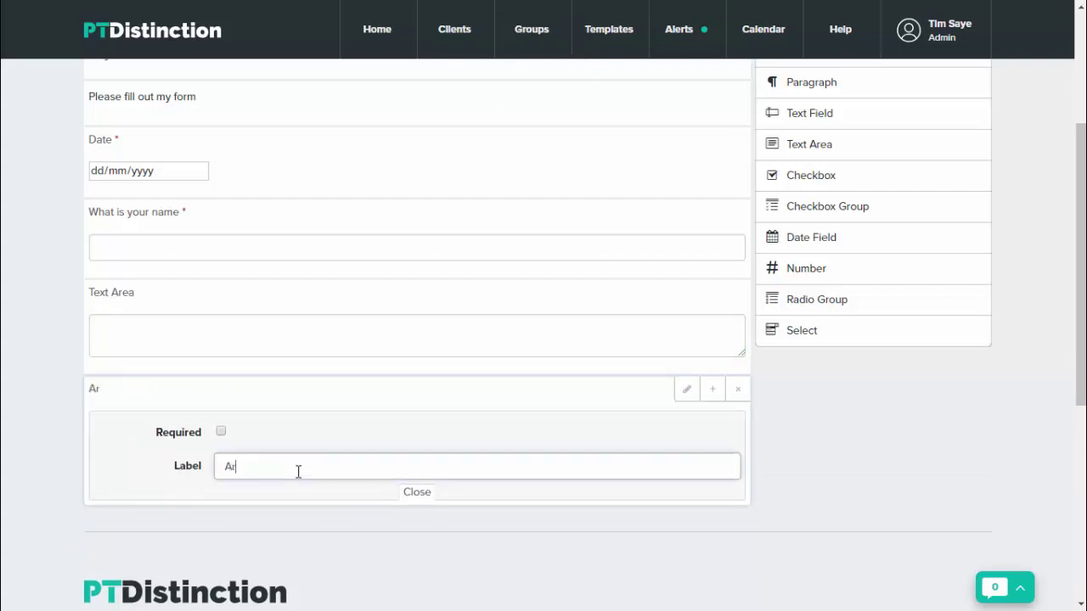
{"action": "type", "text": "e you over 18"}
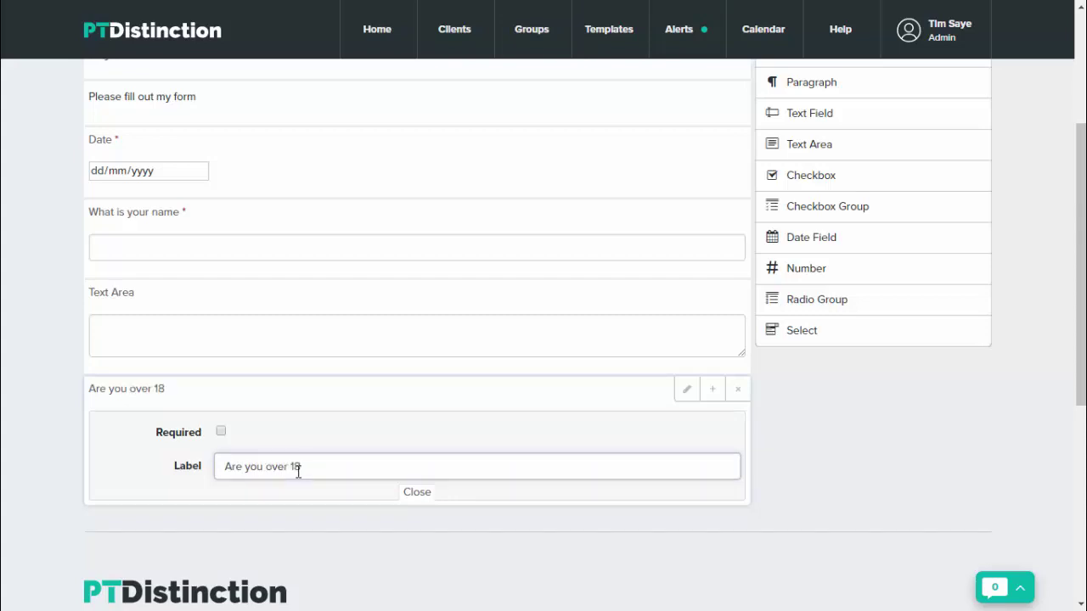
{"action": "left_click", "coordinate": [220, 433]}
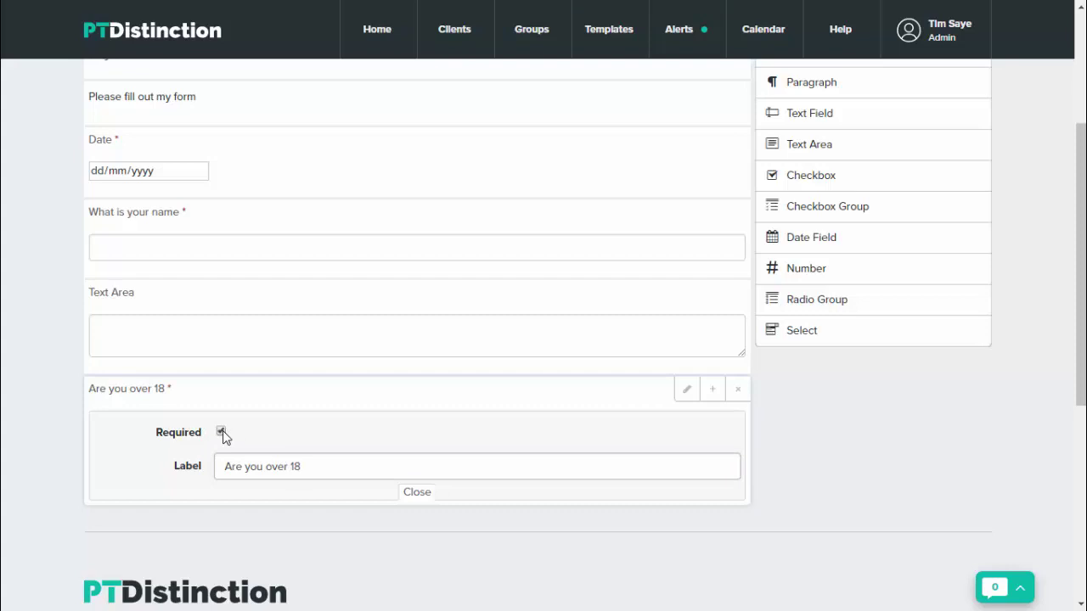
{"action": "left_click", "coordinate": [416, 495]}
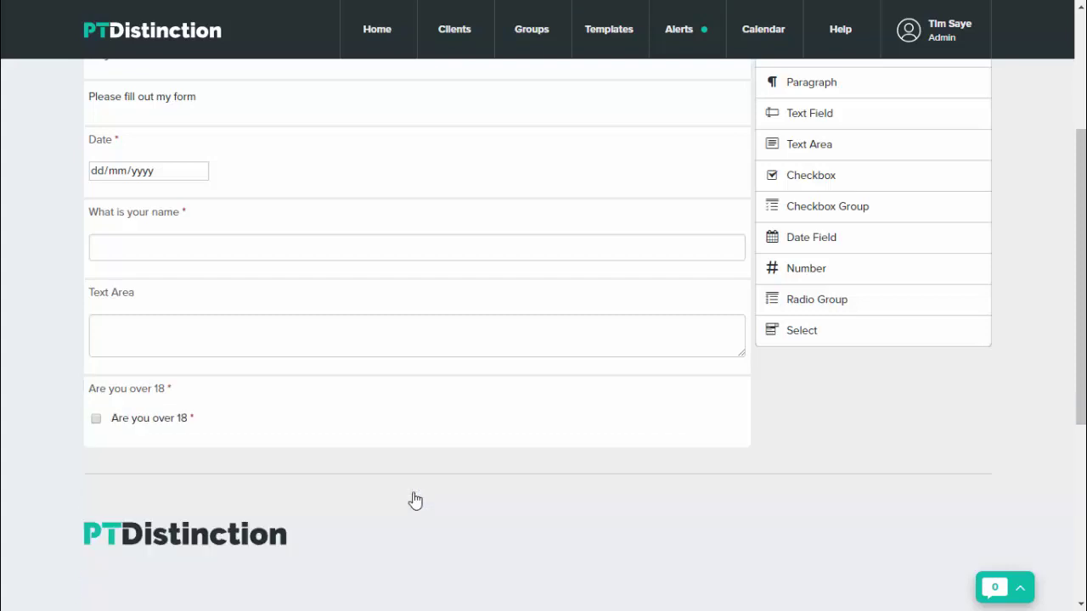
{"action": "scroll", "coordinate": [298, 399], "scroll_direction": "down", "scroll_amount": 2}
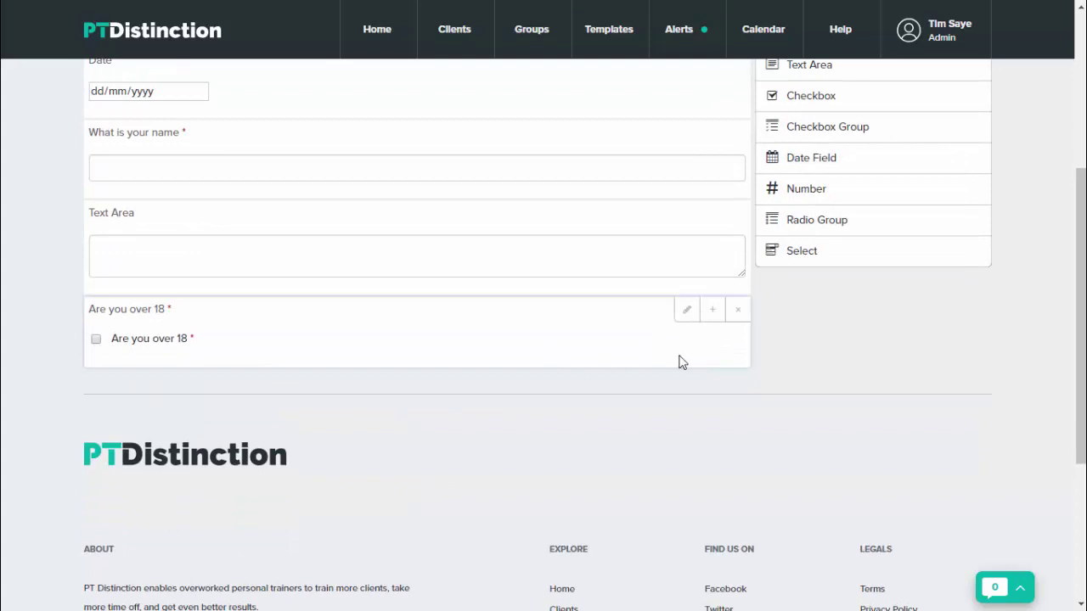
Add a Checkbox Group field and test ticking its options, leaving Option 2 ticked
{"action": "scroll", "coordinate": [762, 372], "scroll_direction": "up", "scroll_amount": 4}
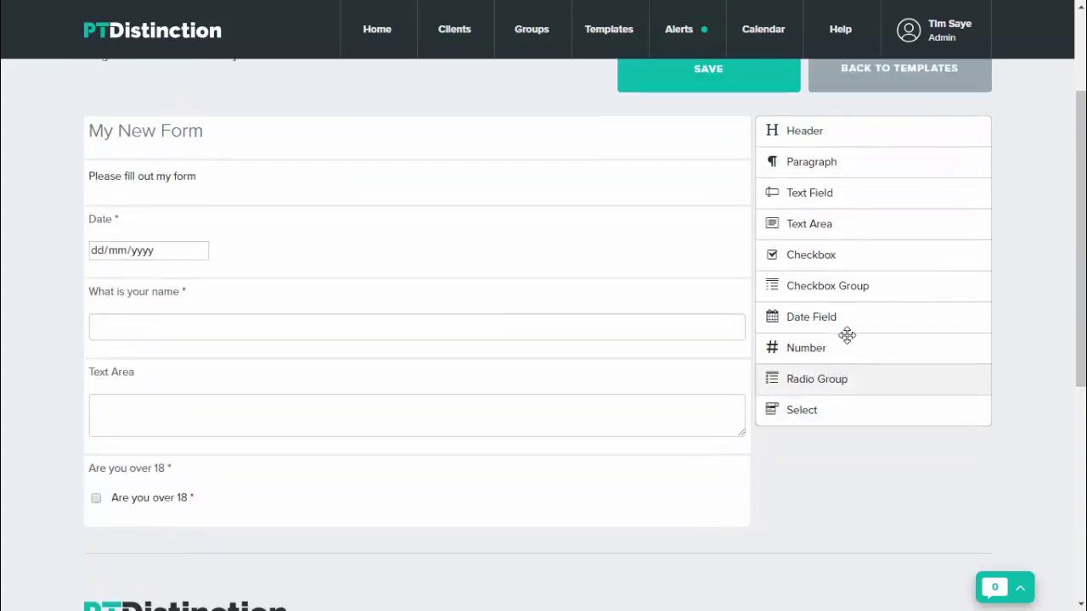
{"action": "left_click", "coordinate": [837, 294]}
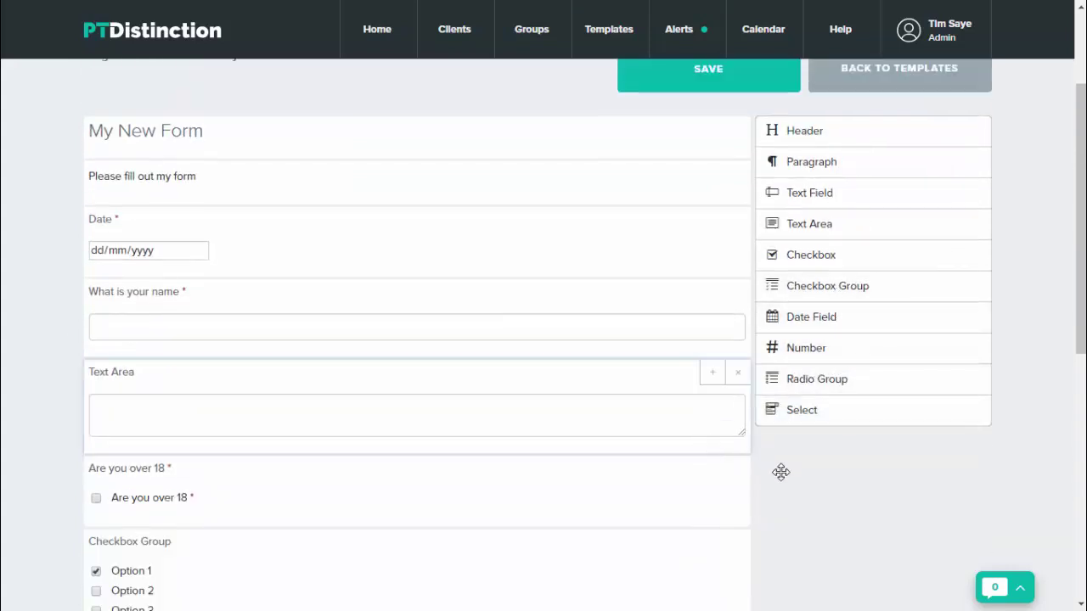
{"action": "scroll", "coordinate": [783, 476], "scroll_direction": "down", "scroll_amount": 2}
{"action": "scroll", "coordinate": [784, 475], "scroll_direction": "down", "scroll_amount": 2}
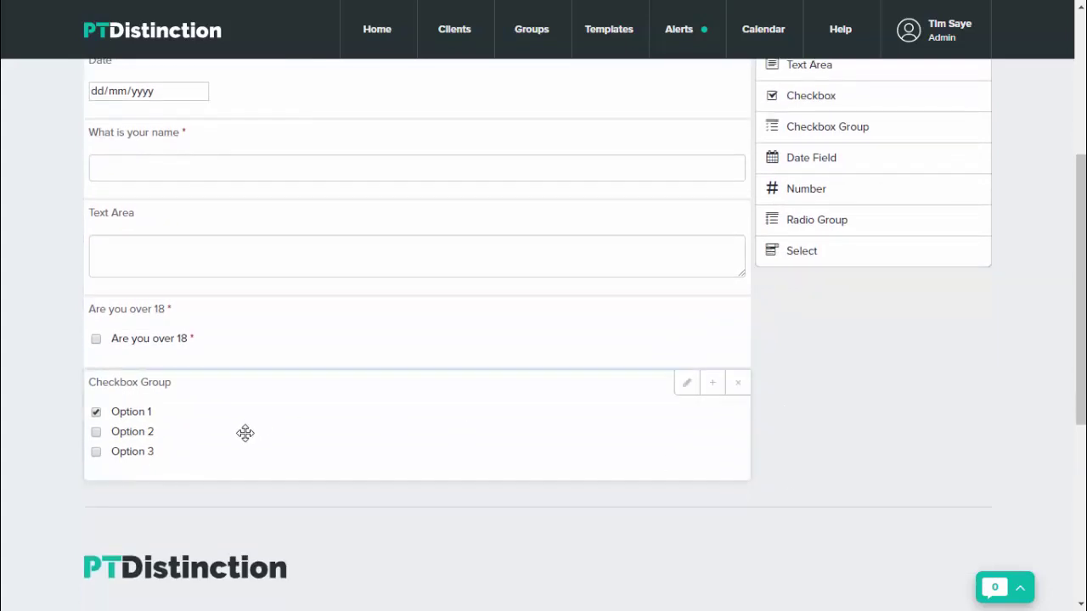
{"action": "left_click", "coordinate": [96, 433]}
{"action": "left_click", "coordinate": [95, 451]}
{"action": "left_click", "coordinate": [96, 432]}
{"action": "left_click", "coordinate": [95, 412]}
{"action": "left_click", "coordinate": [96, 432]}
{"action": "left_click", "coordinate": [95, 452]}
Label the checkbox group 'Which activities do you like?'
{"action": "left_click", "coordinate": [687, 386]}
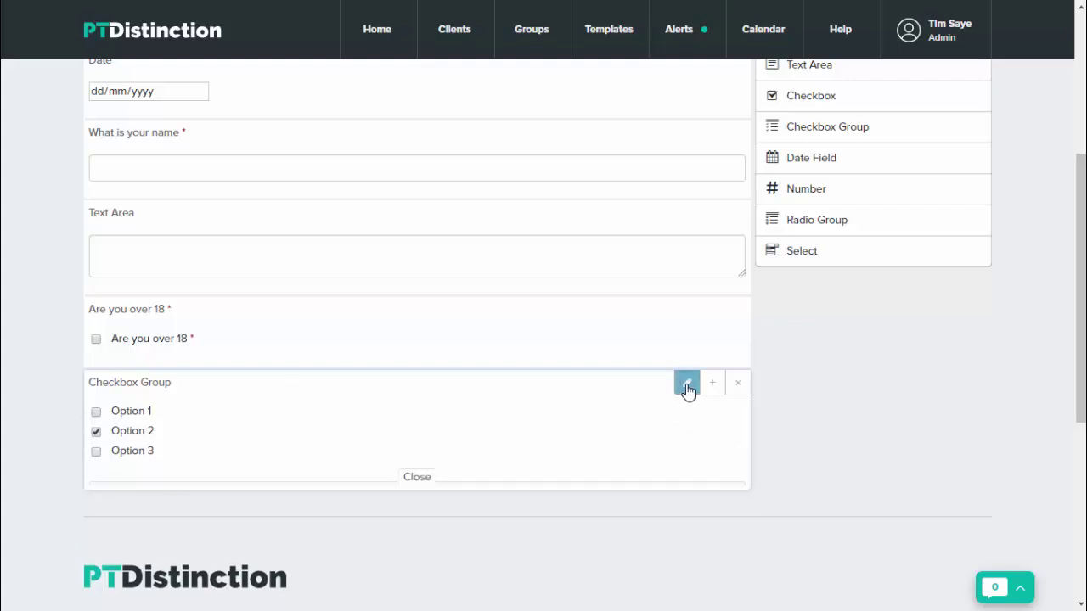
{"action": "left_click", "coordinate": [341, 461]}
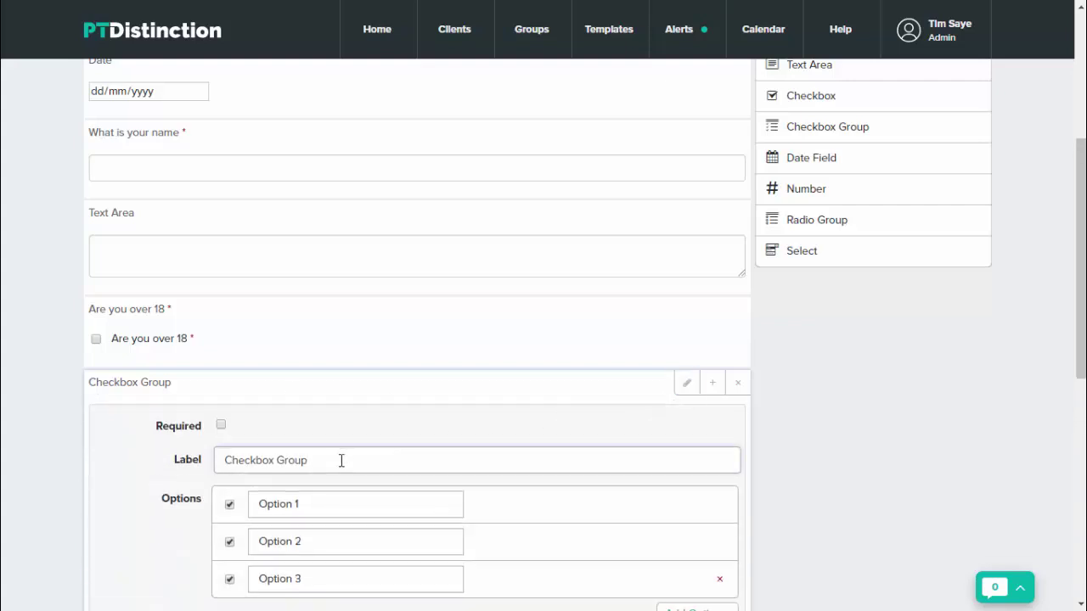
{"action": "key", "text": "BackSpace"}
{"action": "key", "text": "BackSpace"}
{"action": "key", "text": "BackSpace"}
{"action": "key", "text": "BackSpace"}
{"action": "key", "text": "BackSpace"}
{"action": "key", "text": "BackSpace"}
{"action": "key", "text": "BackSpace"}
{"action": "key", "text": "BackSpace"}
{"action": "key", "text": "BackSpace"}
{"action": "key", "text": "BackSpace"}
{"action": "key", "text": "BackSpace"}
{"action": "key", "text": "BackSpace"}
{"action": "key", "text": "BackSpace"}
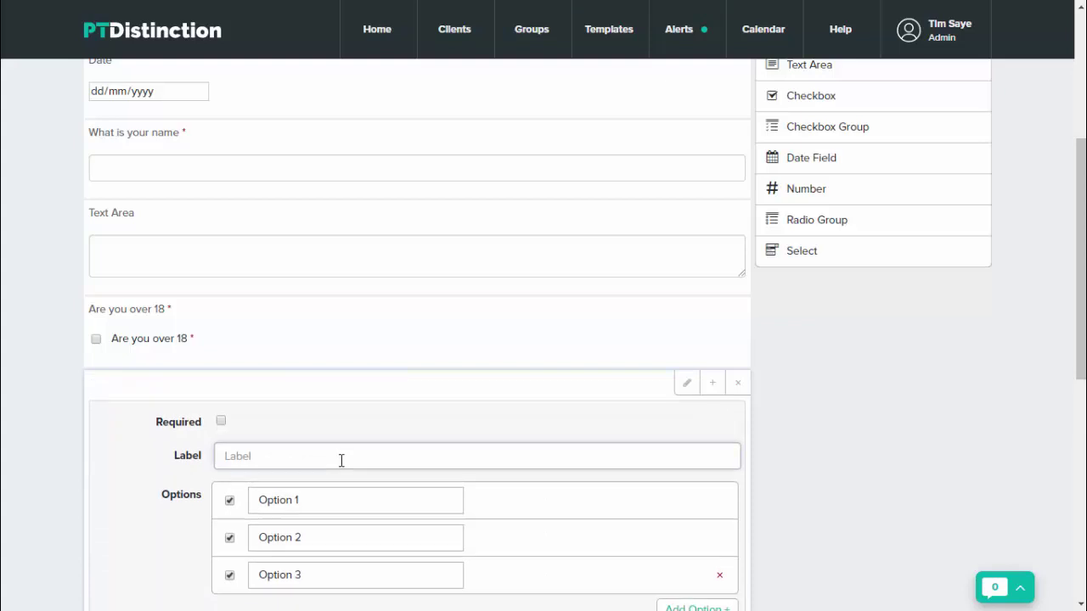
{"action": "key", "text": "Caps_Lock"}
{"action": "type", "text": "W"}
{"action": "key", "text": "Caps_Lock"}
{"action": "type", "text": "hich ac"}
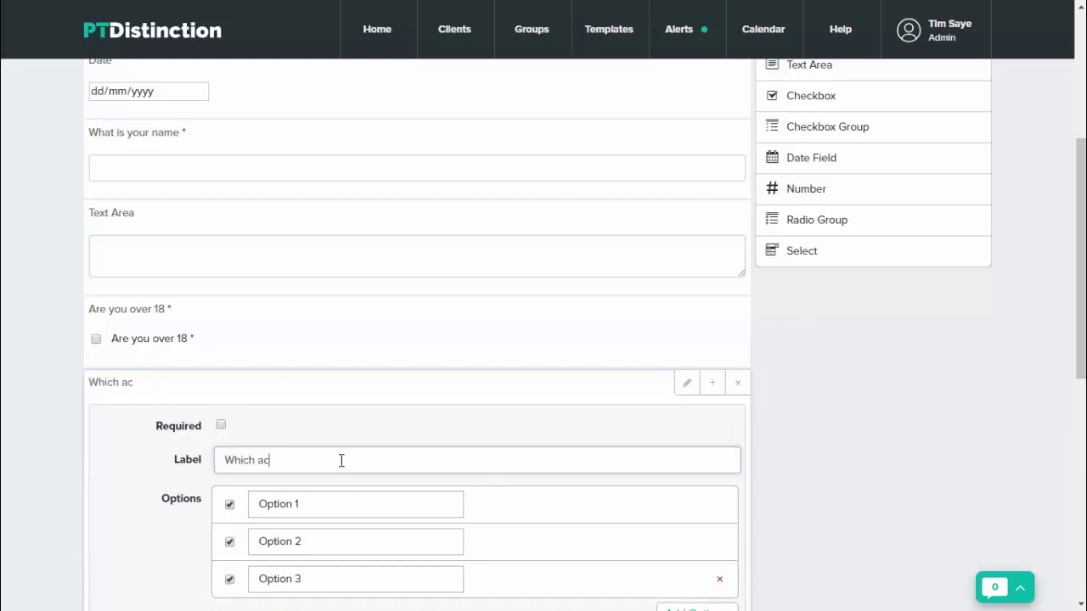
{"action": "type", "text": "tivities do you like?"}
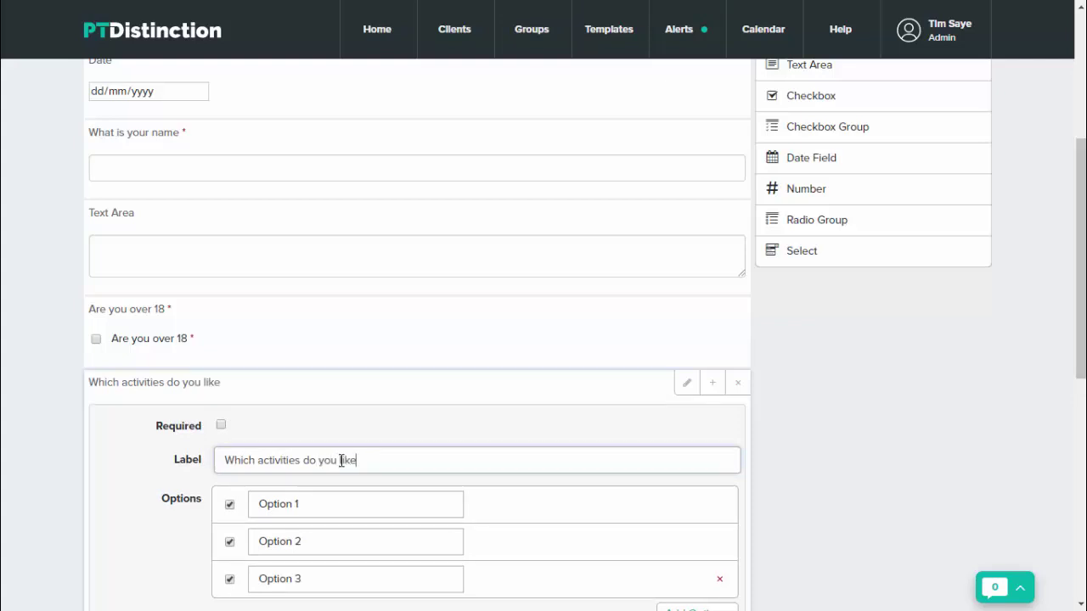
{"action": "scroll", "coordinate": [319, 442], "scroll_direction": "down", "scroll_amount": 1}
Rename the options to Swimming, kickboxing and Running and add an extra blank option
{"action": "left_click", "coordinate": [314, 423]}
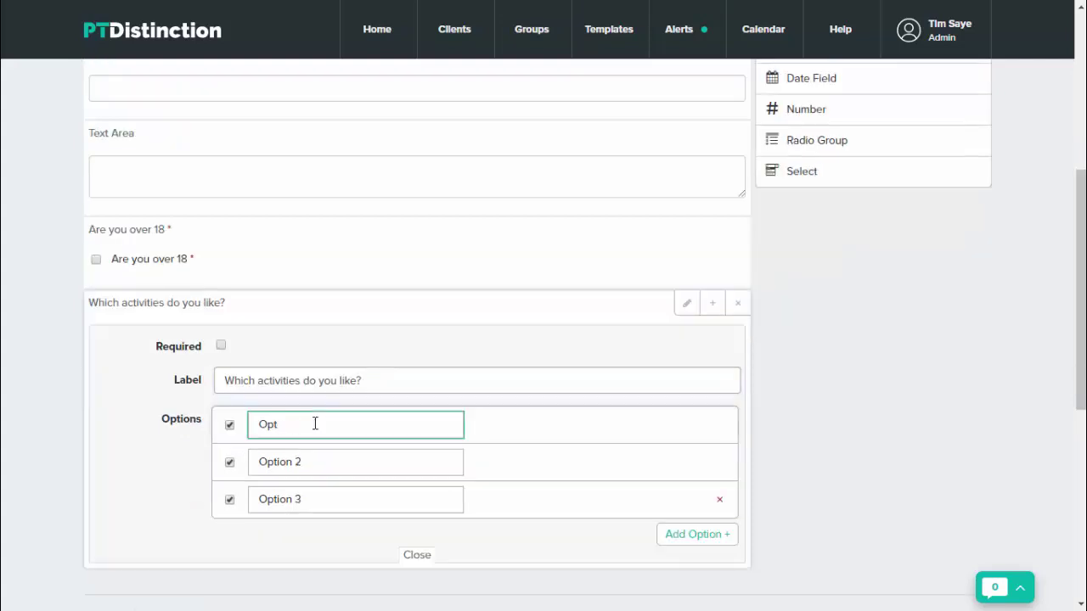
{"action": "key", "text": "BackSpace"}
{"action": "key", "text": "BackSpace"}
{"action": "key", "text": "BackSpace"}
{"action": "type", "text": "Label"}
{"action": "key", "text": "Caps_Lock"}
{"action": "type", "text": "Sw"}
{"action": "key", "text": "Caps_Lock"}
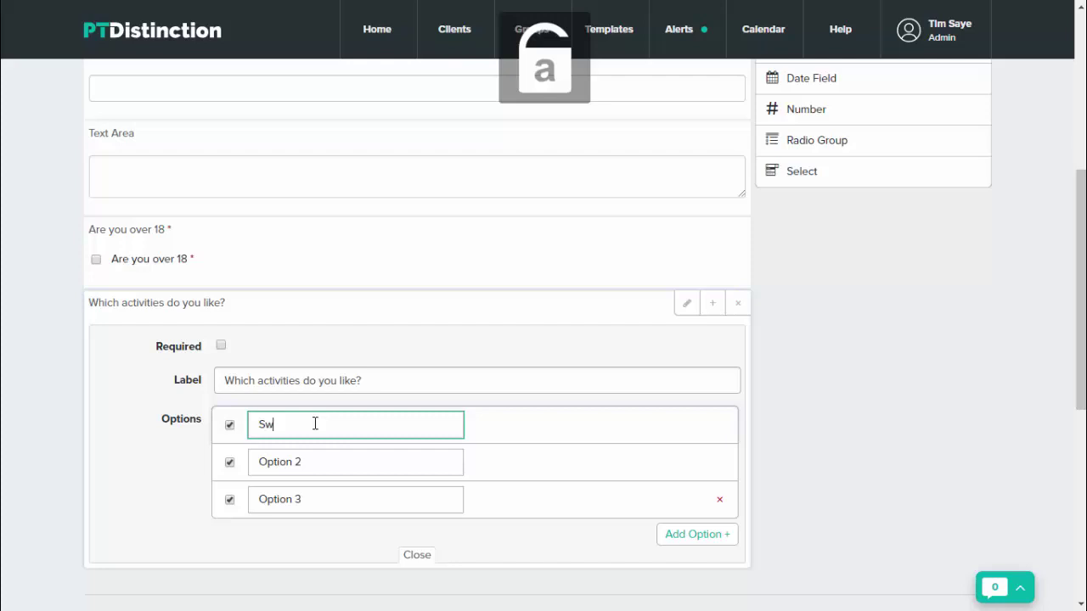
{"action": "type", "text": "imming"}
{"action": "key", "text": "Tab"}
{"action": "key", "text": "Tab"}
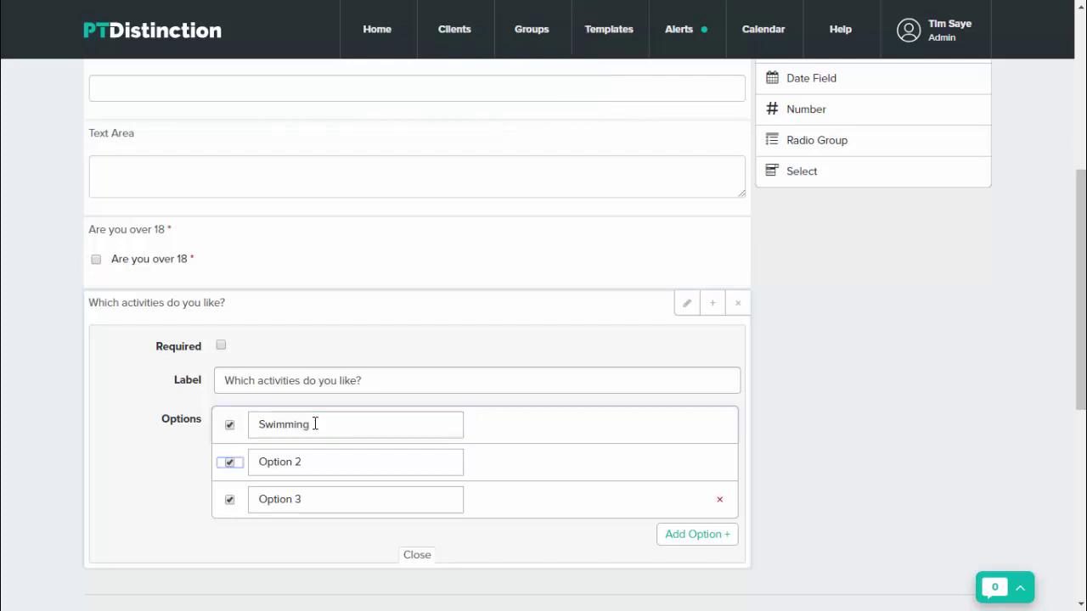
{"action": "key", "text": "BackSpace"}
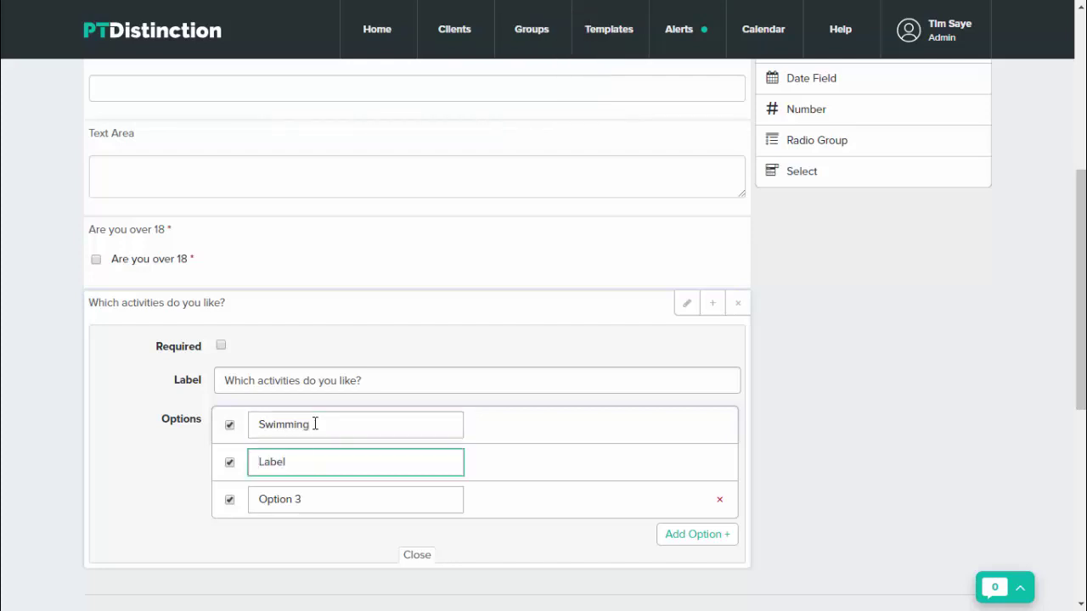
{"action": "type", "text": "kickboxing"}
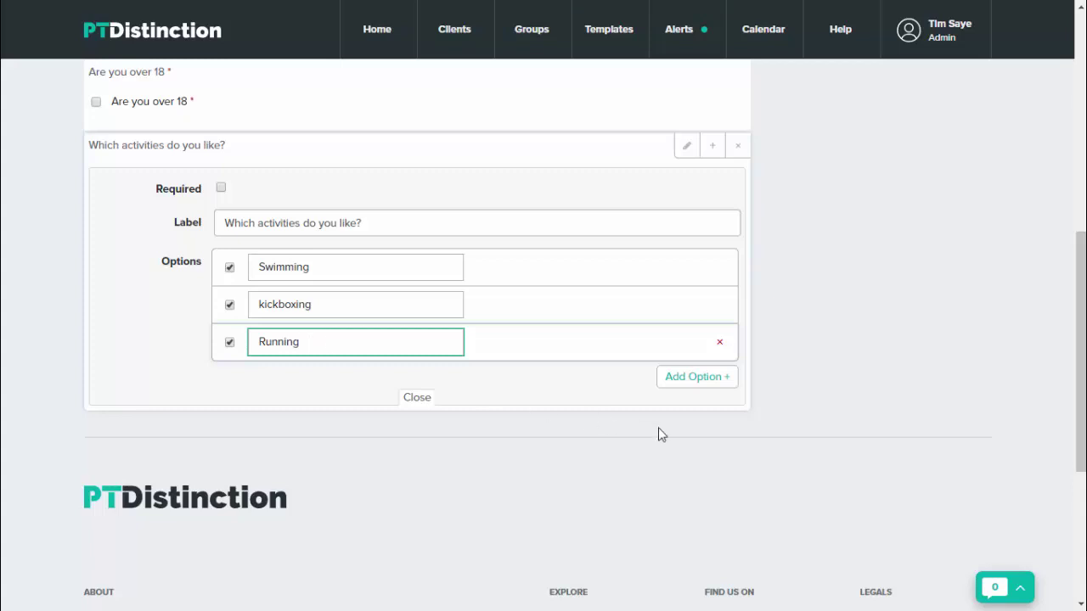
{"action": "left_click", "coordinate": [692, 384]}
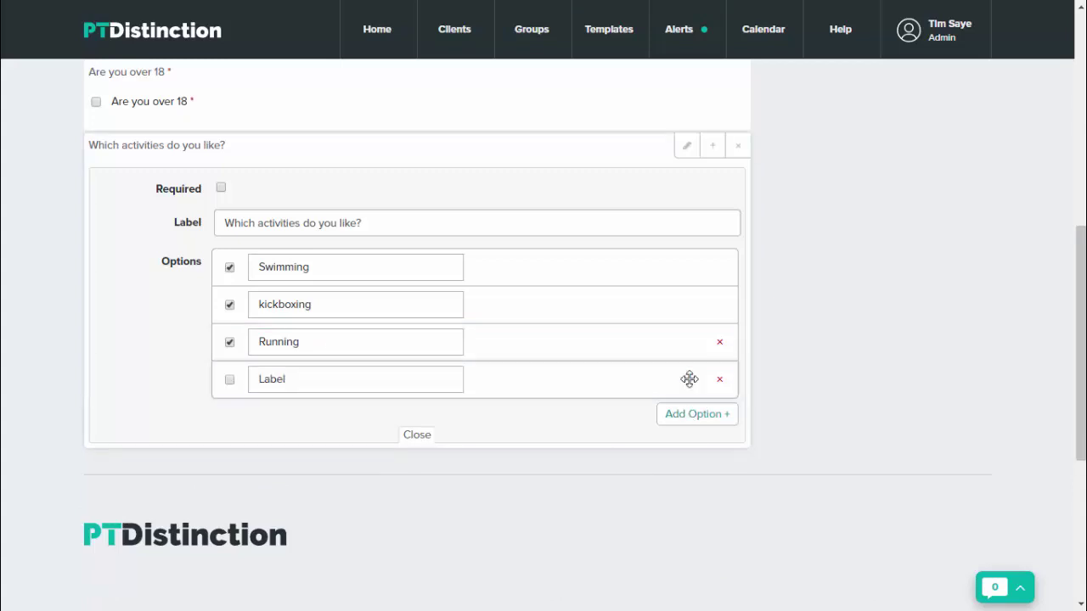
{"action": "left_click", "coordinate": [690, 415]}
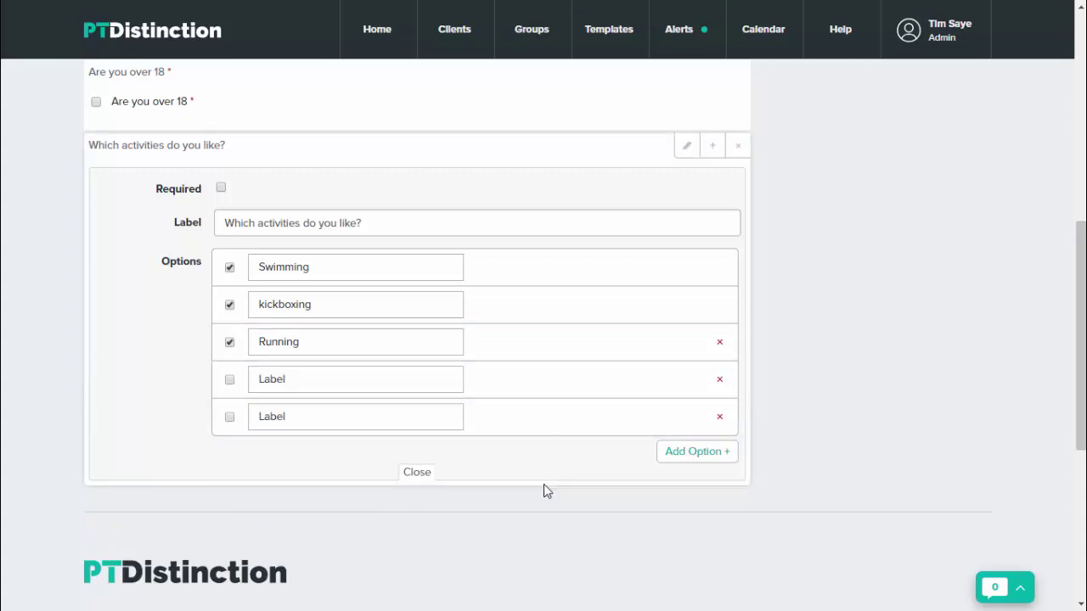
{"action": "left_click", "coordinate": [426, 481]}
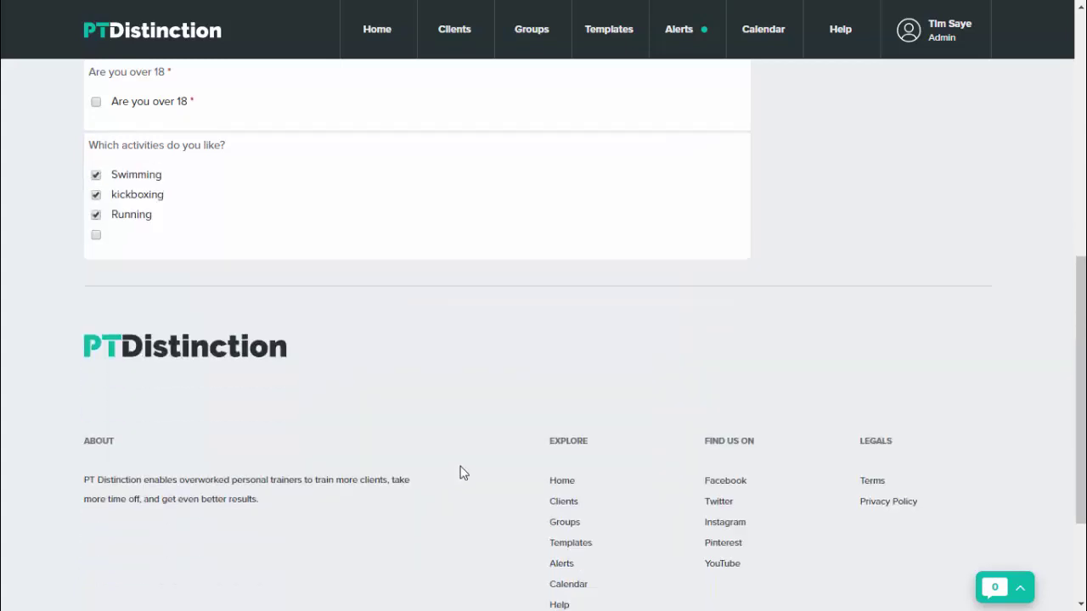
Untick Running, kickboxing and Swimming in the form preview
{"action": "scroll", "coordinate": [283, 340], "scroll_direction": "up", "scroll_amount": 1}
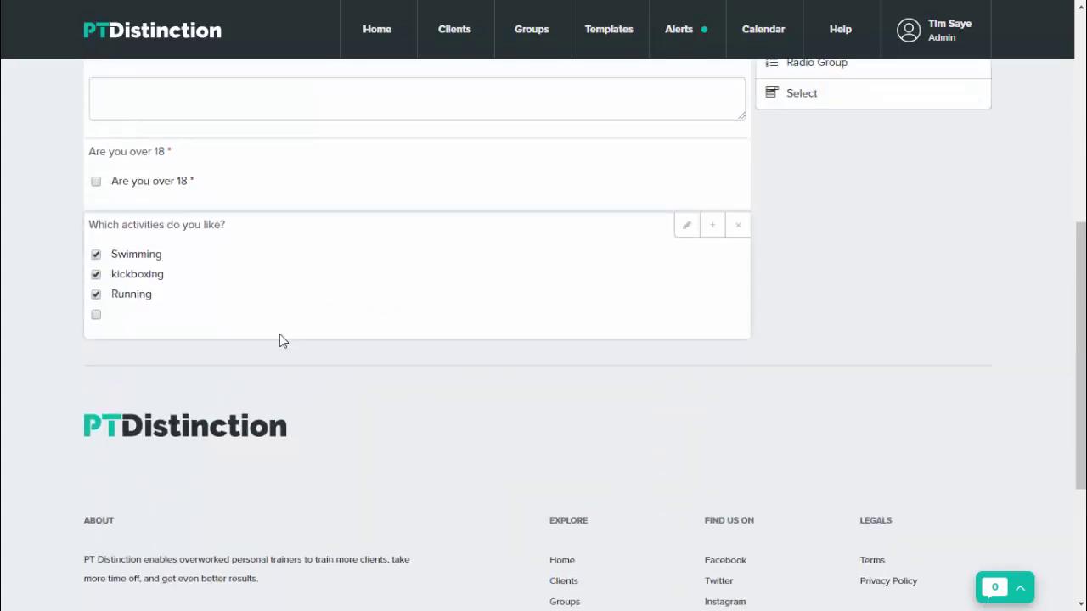
{"action": "left_click", "coordinate": [96, 294]}
{"action": "left_click", "coordinate": [96, 275]}
{"action": "left_click", "coordinate": [96, 255]}
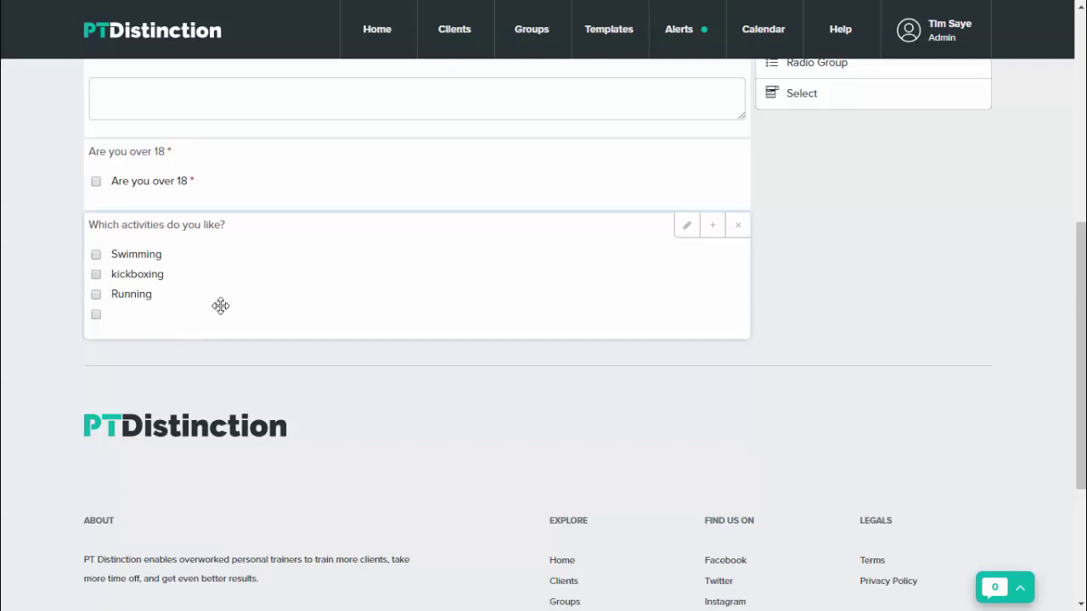
{"action": "scroll", "coordinate": [408, 357], "scroll_direction": "up", "scroll_amount": 2}
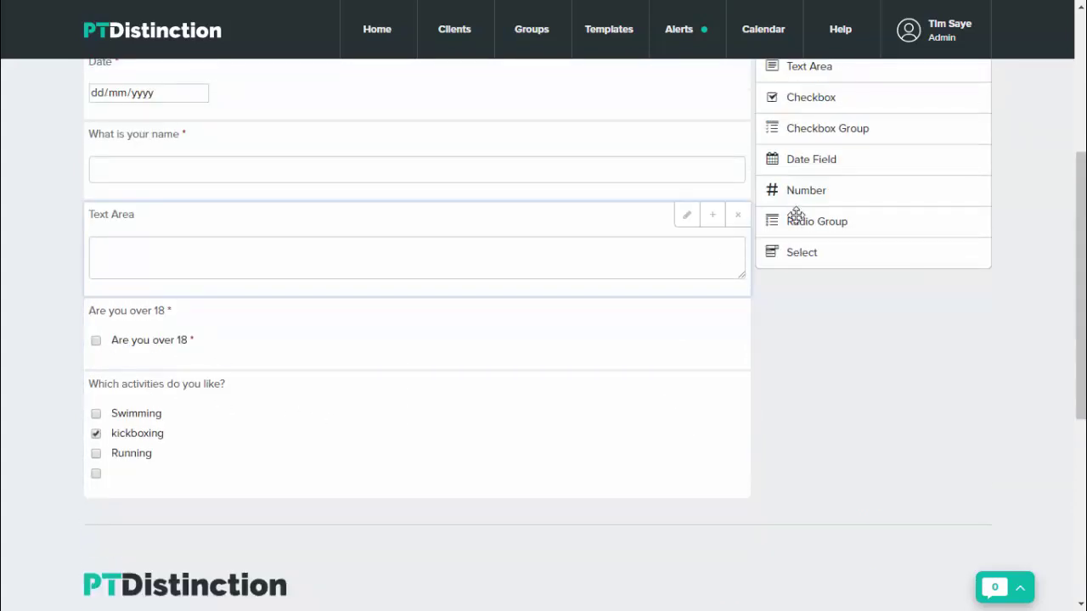
Add a Number field labelled 'How many days can you train per week?'
{"action": "left_click", "coordinate": [805, 194]}
{"action": "scroll", "coordinate": [521, 456], "scroll_direction": "down", "scroll_amount": 1}
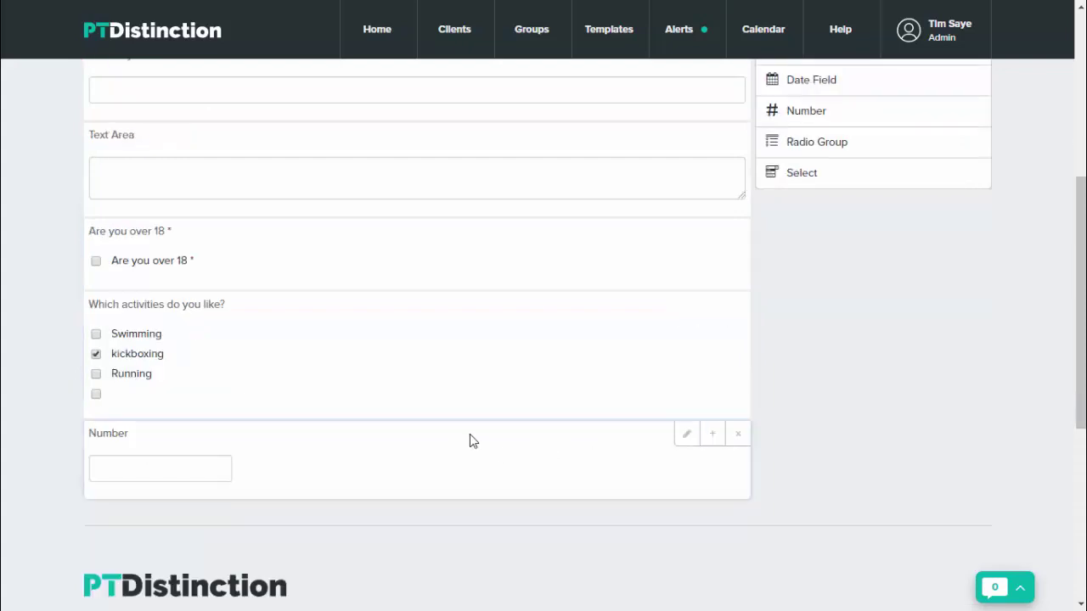
{"action": "left_click", "coordinate": [686, 435]}
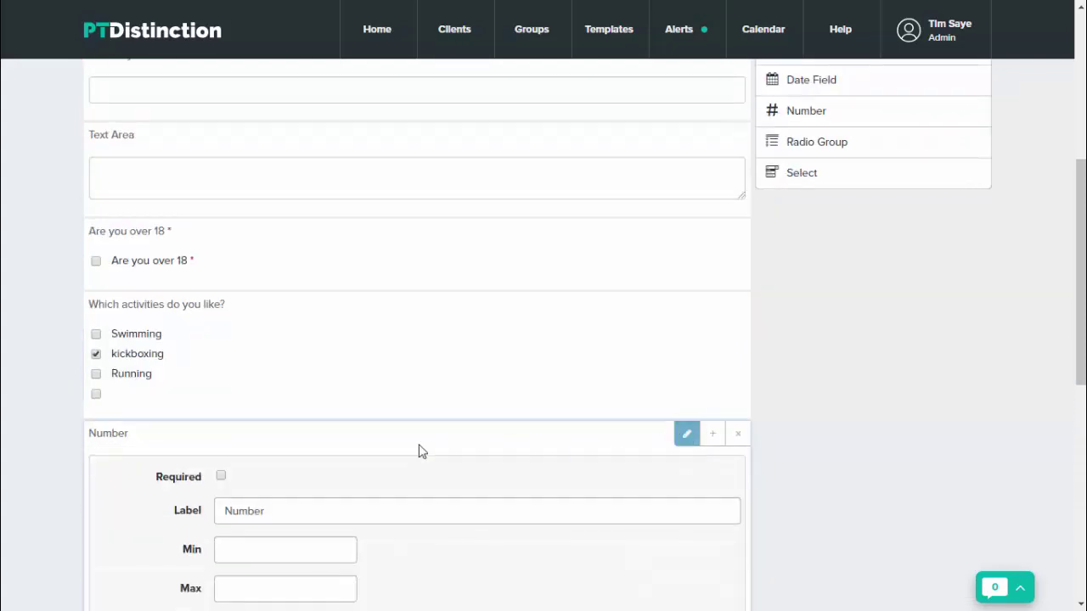
{"action": "double_click", "coordinate": [313, 510]}
{"action": "key", "text": "BackSpace"}
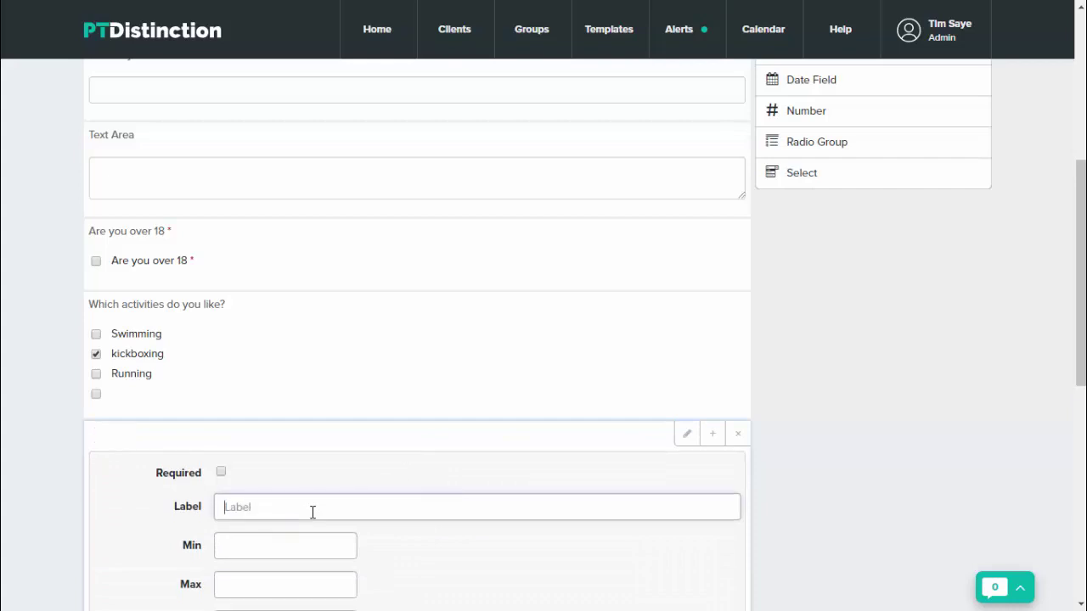
{"action": "key", "text": "Caps_Lock"}
{"action": "type", "text": "H"}
{"action": "key", "text": "Caps_Lock"}
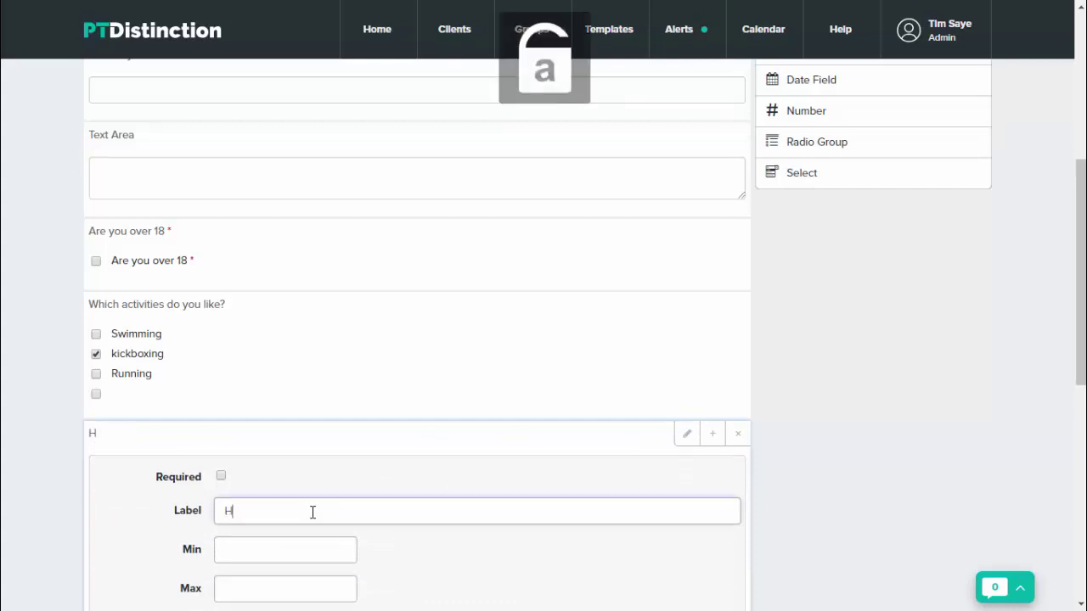
{"action": "type", "text": "ow many days can you train per week?"}
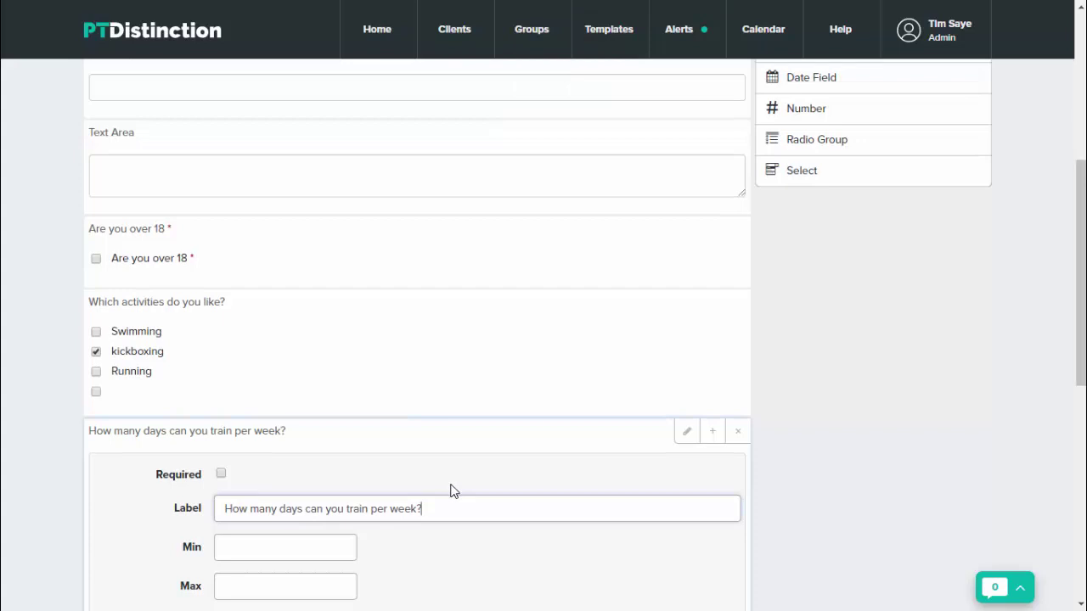
Make the days-per-week question required, limited to 0–7 with step 1
{"action": "scroll", "coordinate": [449, 492], "scroll_direction": "down", "scroll_amount": 1}
{"action": "left_click", "coordinate": [221, 396]}
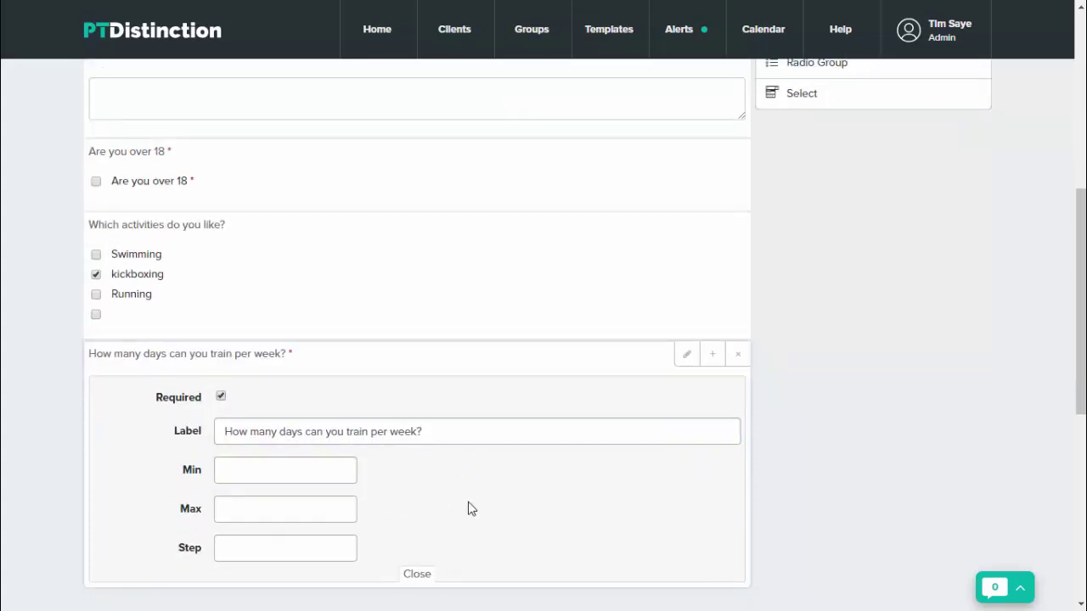
{"action": "scroll", "coordinate": [529, 507], "scroll_direction": "down", "scroll_amount": 1}
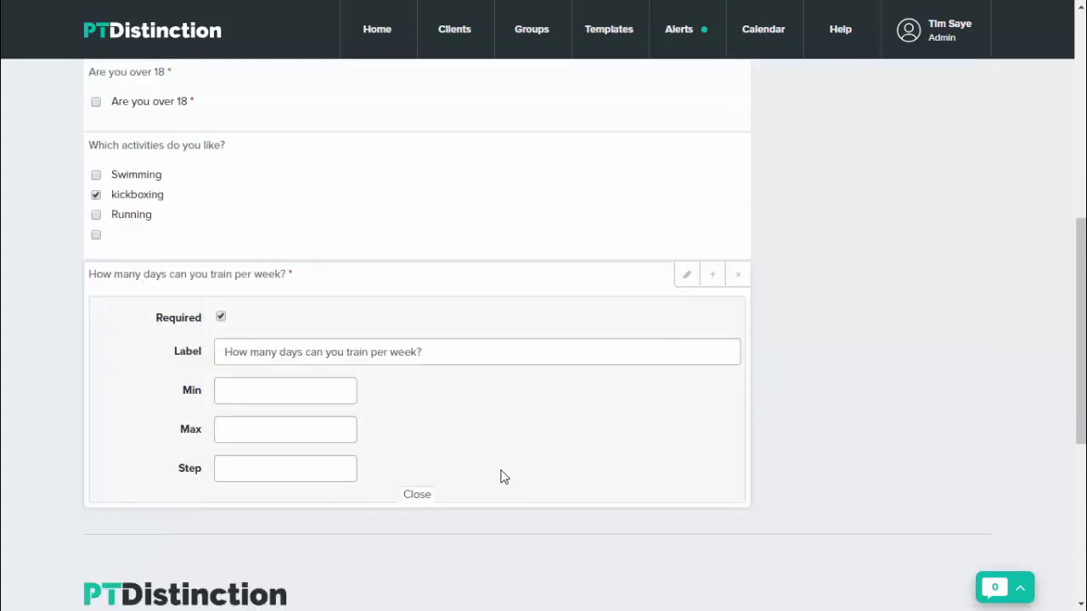
{"action": "left_click", "coordinate": [299, 389]}
{"action": "key", "text": "Tab"}
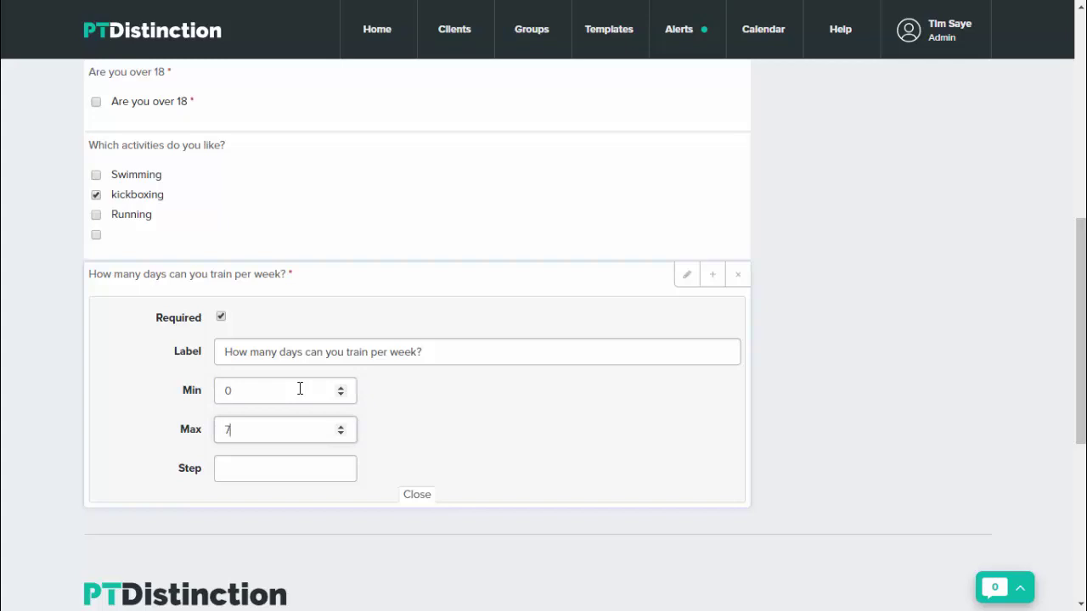
{"action": "key", "text": "Tab"}
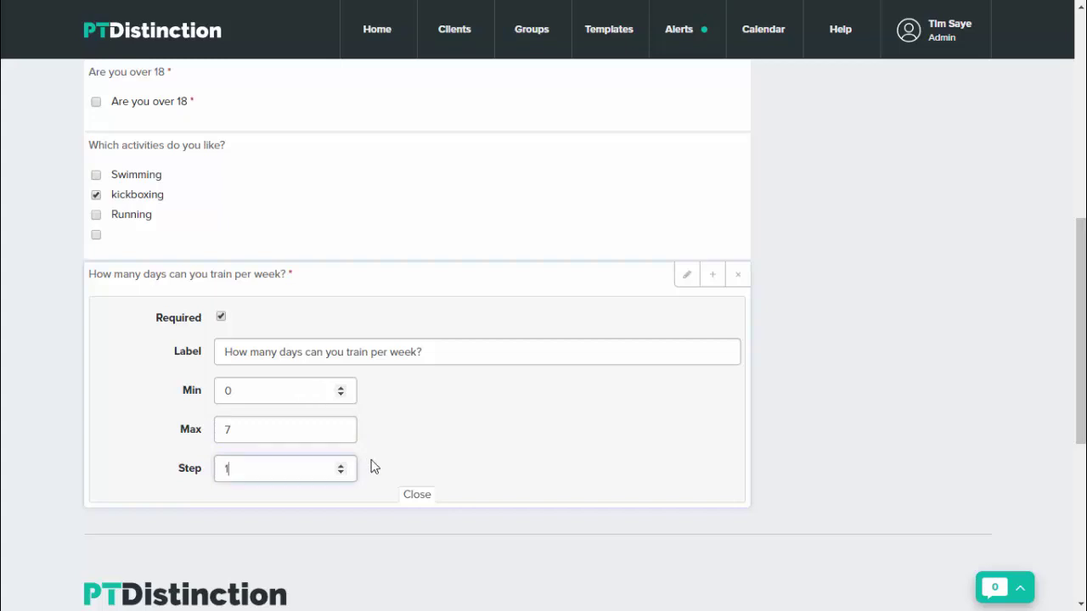
{"action": "type", "text": "1"}
{"action": "left_click", "coordinate": [417, 494]}
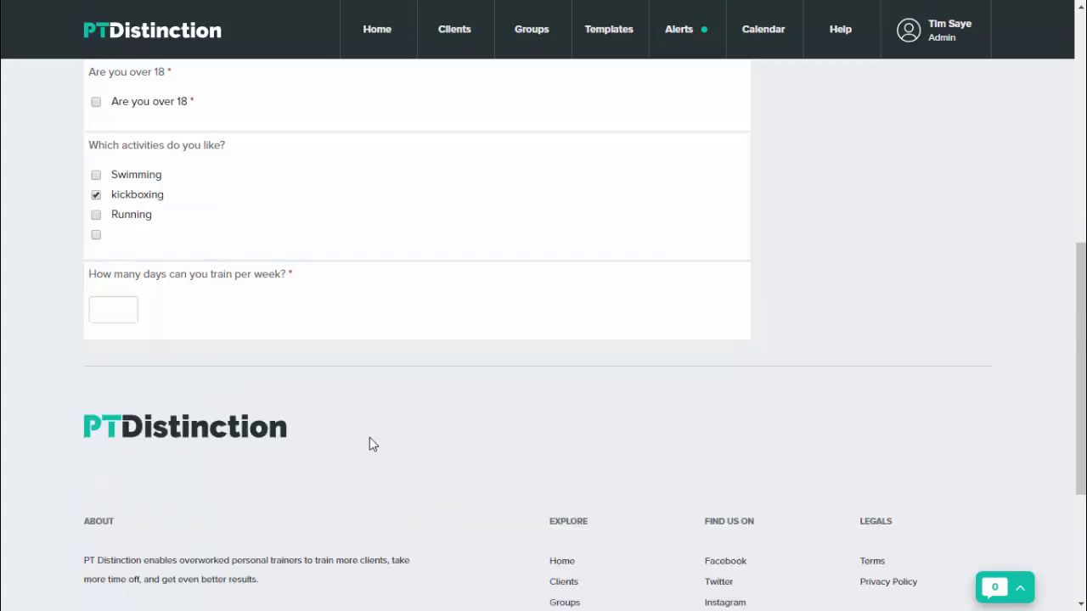
Test the days-per-week answer by counting it up to 7 in the preview
{"action": "left_click", "coordinate": [123, 311]}
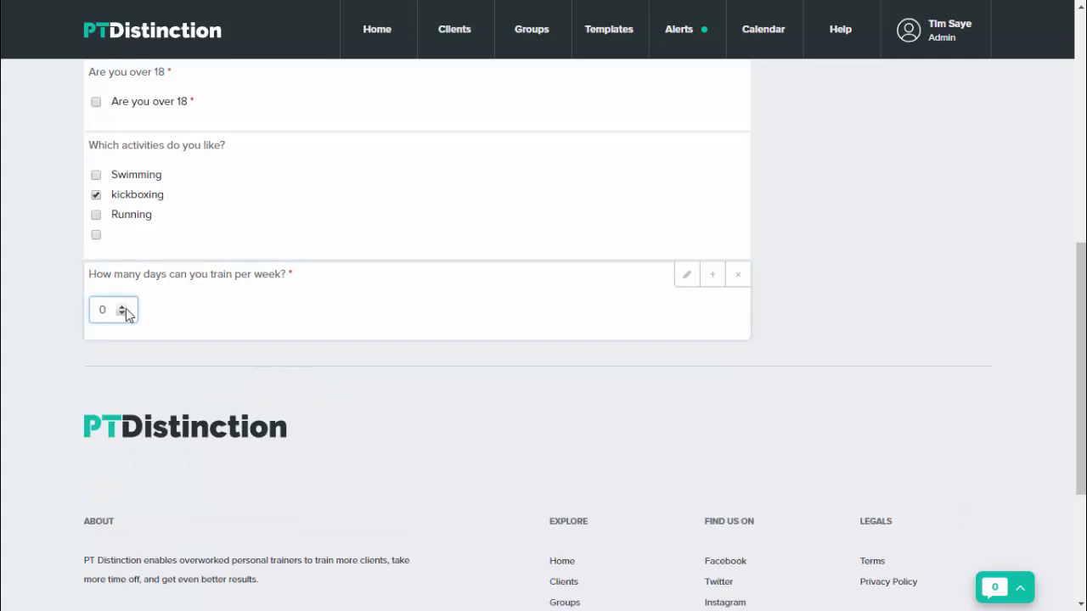
{"action": "left_click", "coordinate": [123, 309]}
{"action": "left_click", "coordinate": [123, 309]}
Add a default Radio Group question and test picking Option 2 and Option 3
{"action": "scroll", "coordinate": [619, 388], "scroll_direction": "up", "scroll_amount": 1}
{"action": "scroll", "coordinate": [754, 372], "scroll_direction": "up", "scroll_amount": 3}
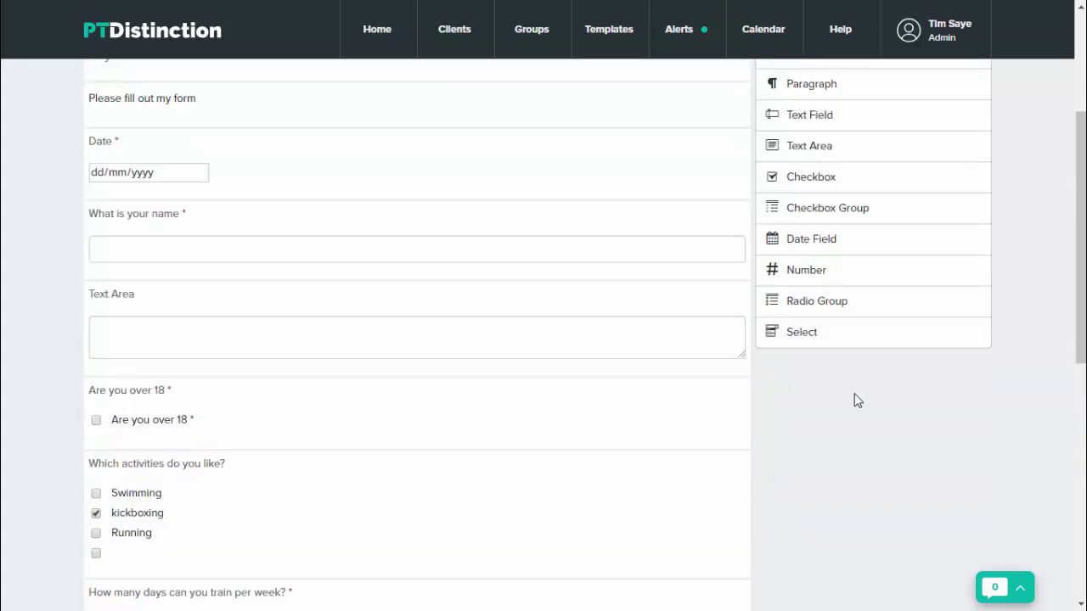
{"action": "left_click", "coordinate": [835, 307]}
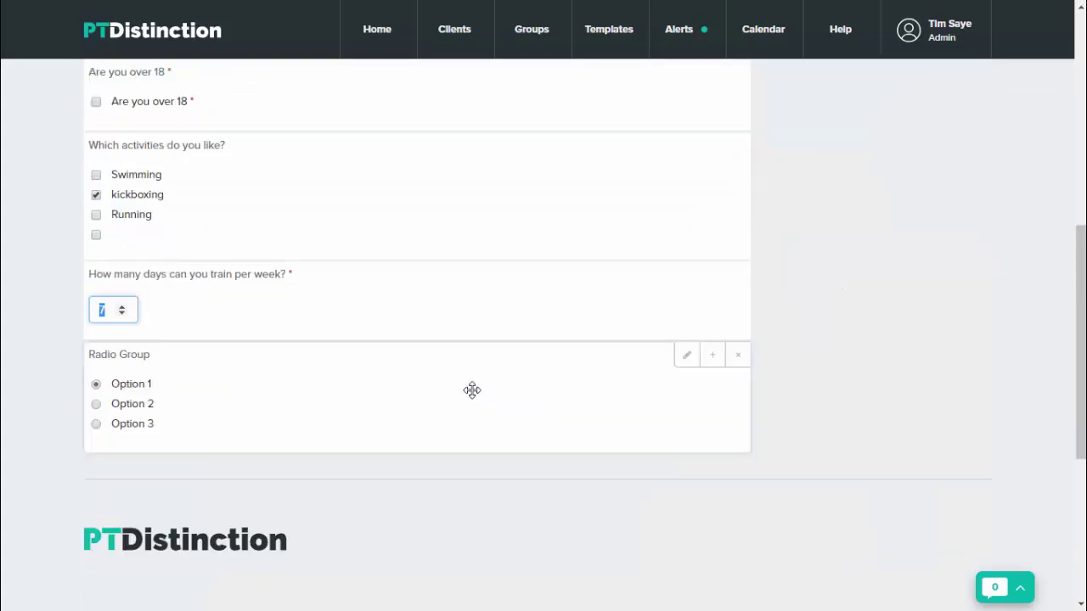
{"action": "left_click", "coordinate": [97, 407]}
{"action": "left_click", "coordinate": [97, 407]}
{"action": "left_click", "coordinate": [96, 423]}
{"action": "left_click", "coordinate": [96, 404]}
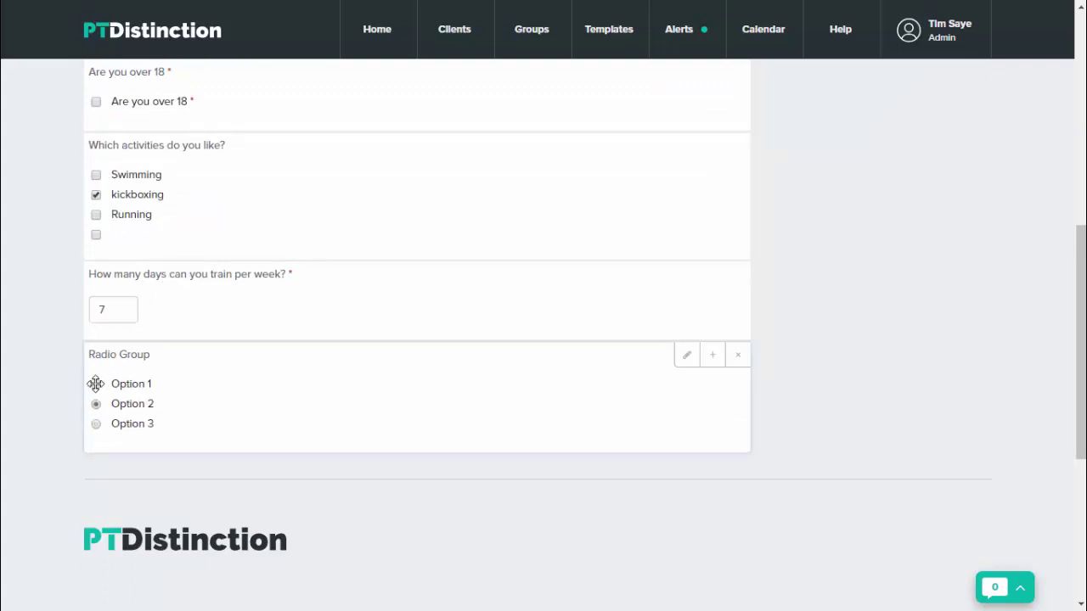
Open the Radio Group question's settings panel and look through them
{"action": "left_click", "coordinate": [687, 356]}
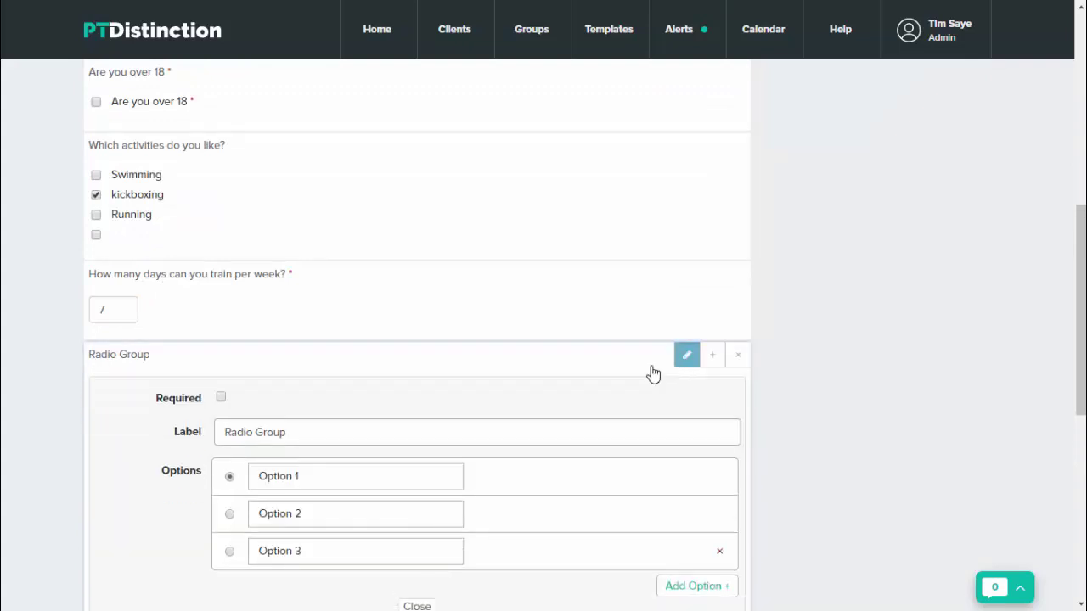
{"action": "scroll", "coordinate": [479, 454], "scroll_direction": "down", "scroll_amount": 1}
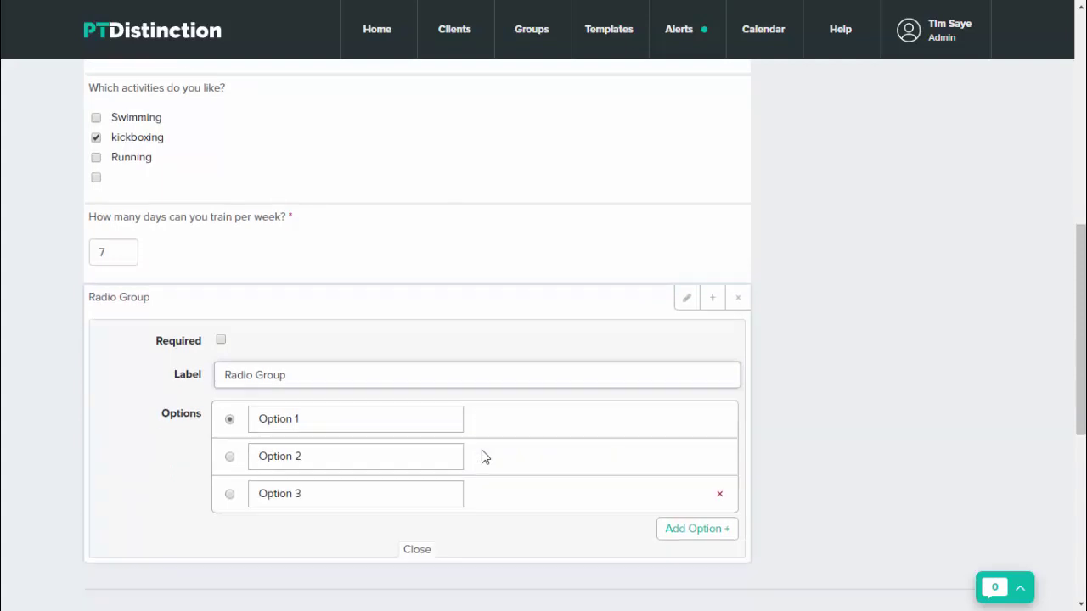
{"action": "scroll", "coordinate": [485, 450], "scroll_direction": "up", "scroll_amount": 1}
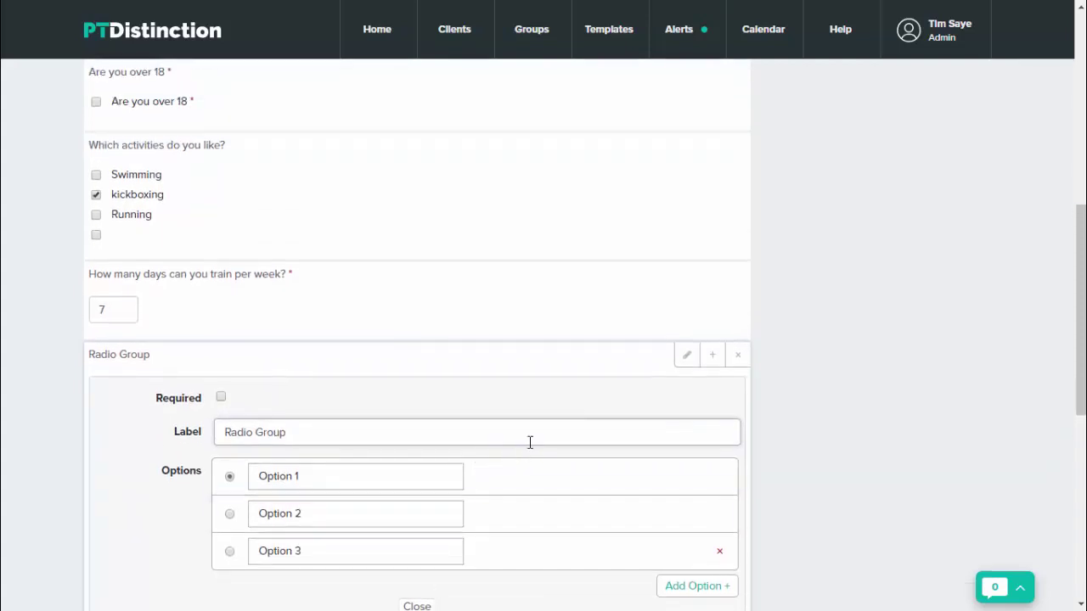
{"action": "scroll", "coordinate": [531, 442], "scroll_direction": "up", "scroll_amount": 4}
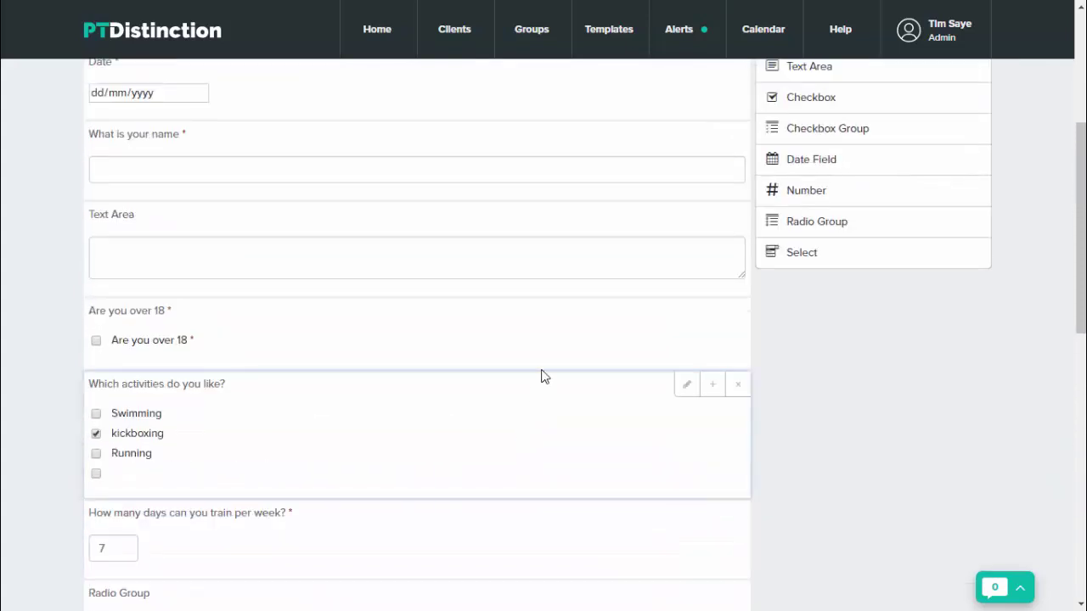
{"action": "scroll", "coordinate": [540, 371], "scroll_direction": "down", "scroll_amount": 3}
{"action": "scroll", "coordinate": [540, 371], "scroll_direction": "down", "scroll_amount": 3}
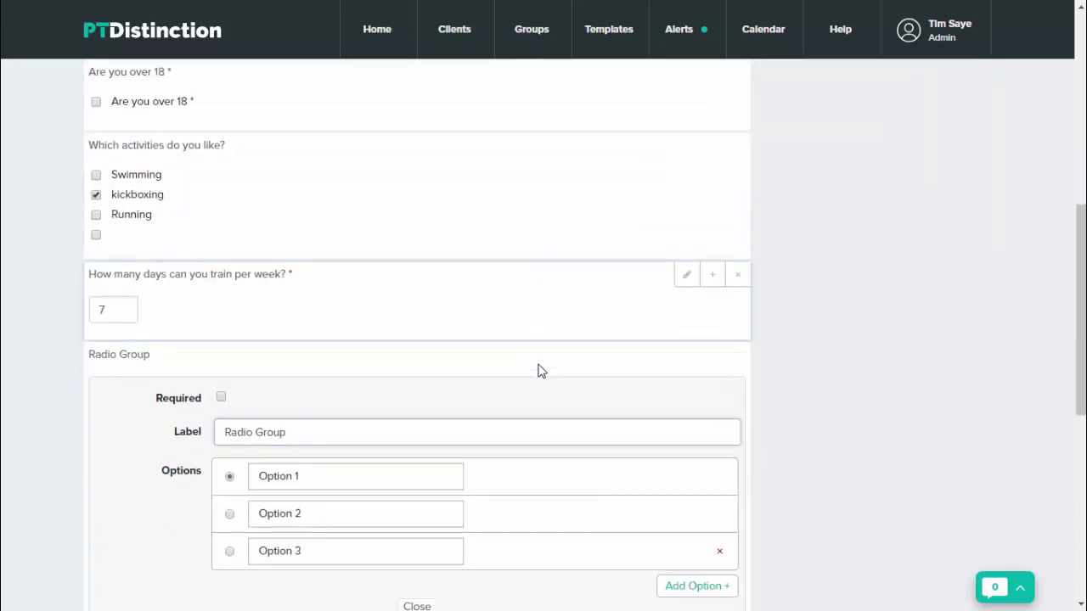
Add a Select dropdown at the form's end and test choosing Option 2, then Option 3
{"action": "scroll", "coordinate": [1031, 393], "scroll_direction": "up", "scroll_amount": 6}
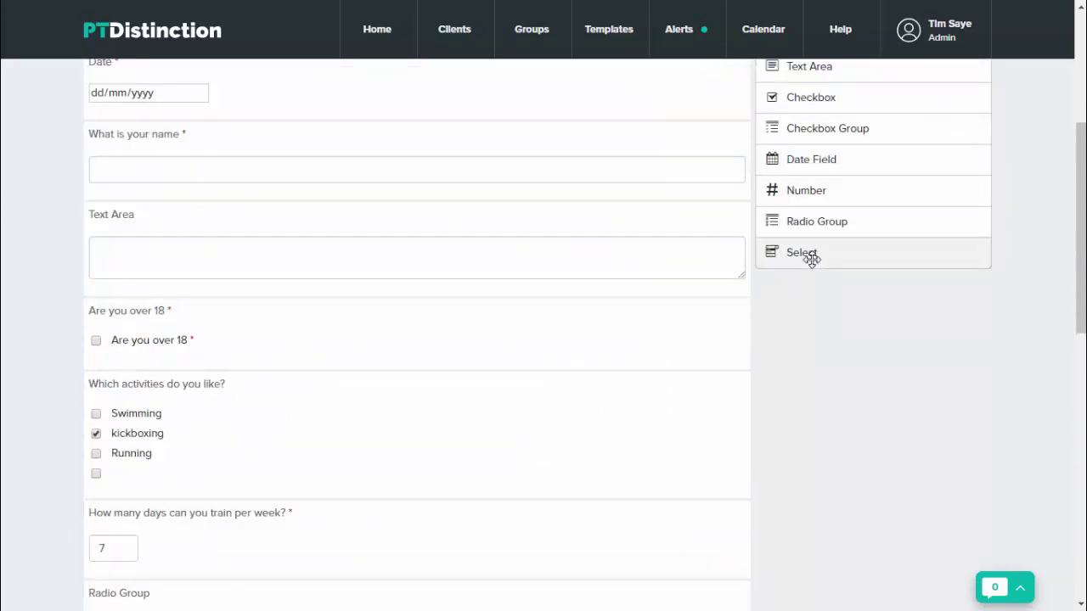
{"action": "left_click", "coordinate": [807, 255]}
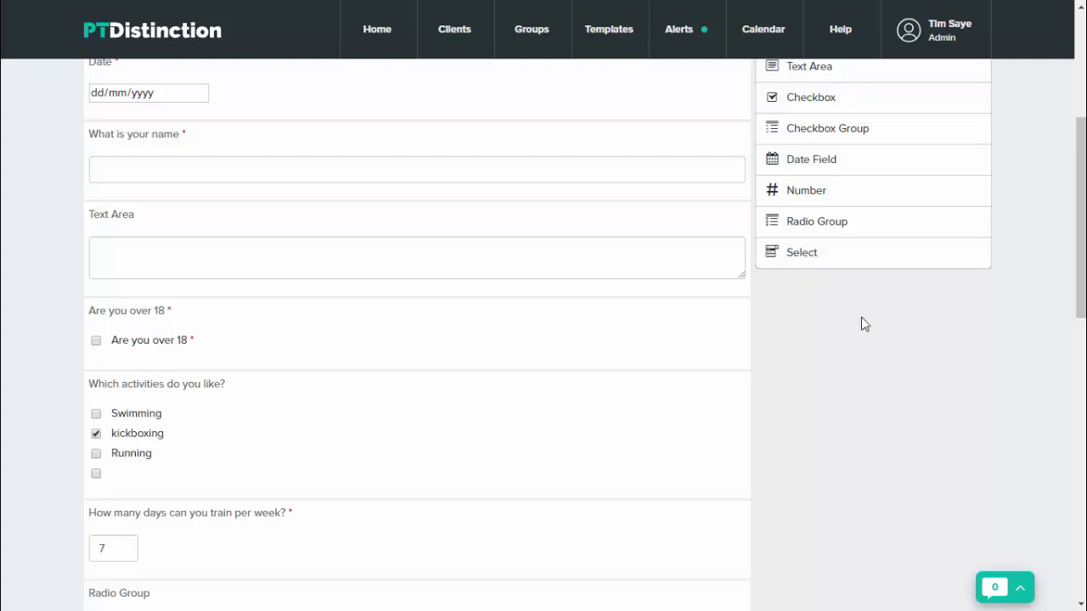
{"action": "scroll", "coordinate": [893, 357], "scroll_direction": "down", "scroll_amount": 3}
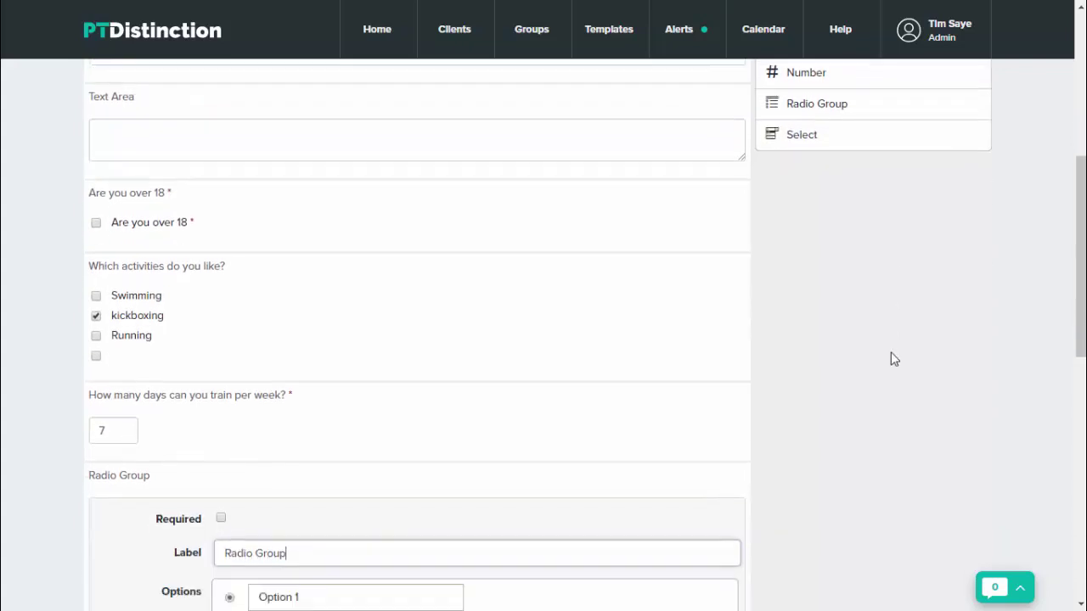
{"action": "scroll", "coordinate": [893, 359], "scroll_direction": "down", "scroll_amount": 4}
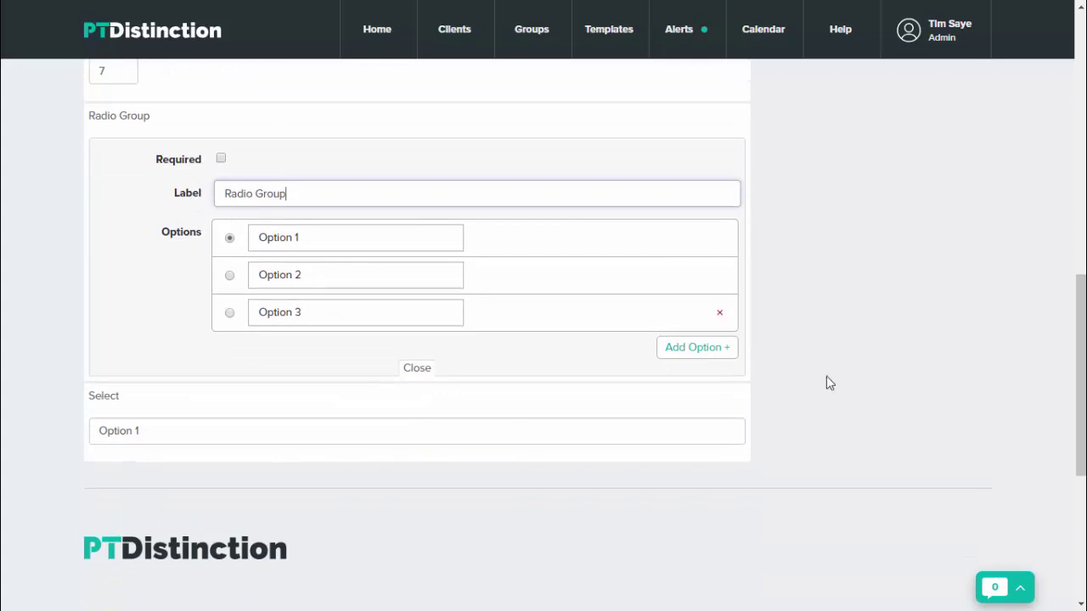
{"action": "left_click", "coordinate": [589, 433]}
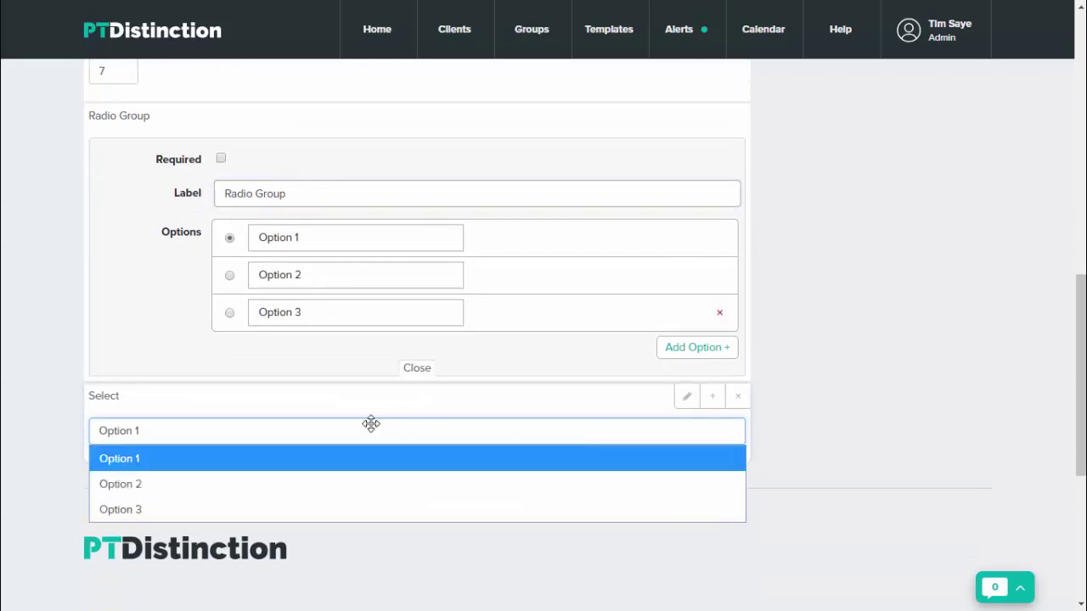
{"action": "left_click", "coordinate": [331, 483]}
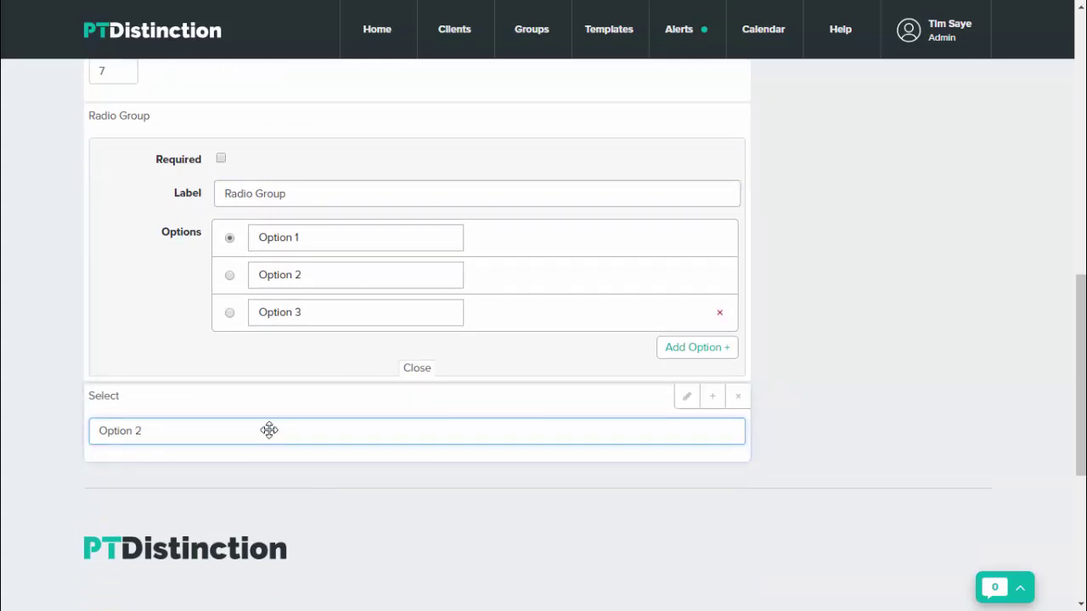
{"action": "left_click", "coordinate": [229, 431]}
{"action": "left_click", "coordinate": [201, 509]}
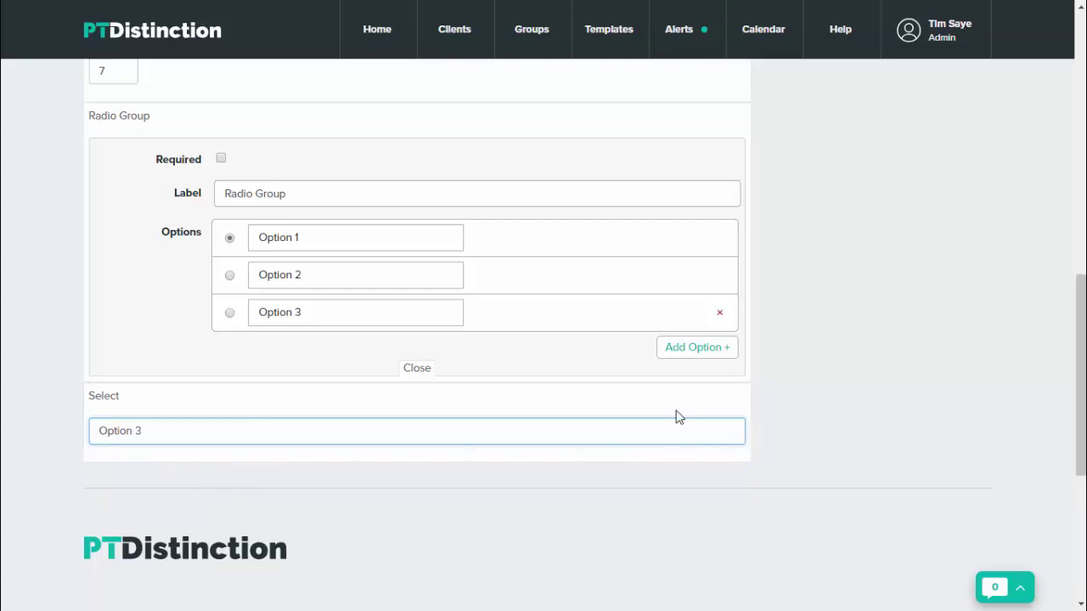
Label the select question 'Which is your favourite' with placeholder 'Chose 1'
{"action": "left_click", "coordinate": [688, 400]}
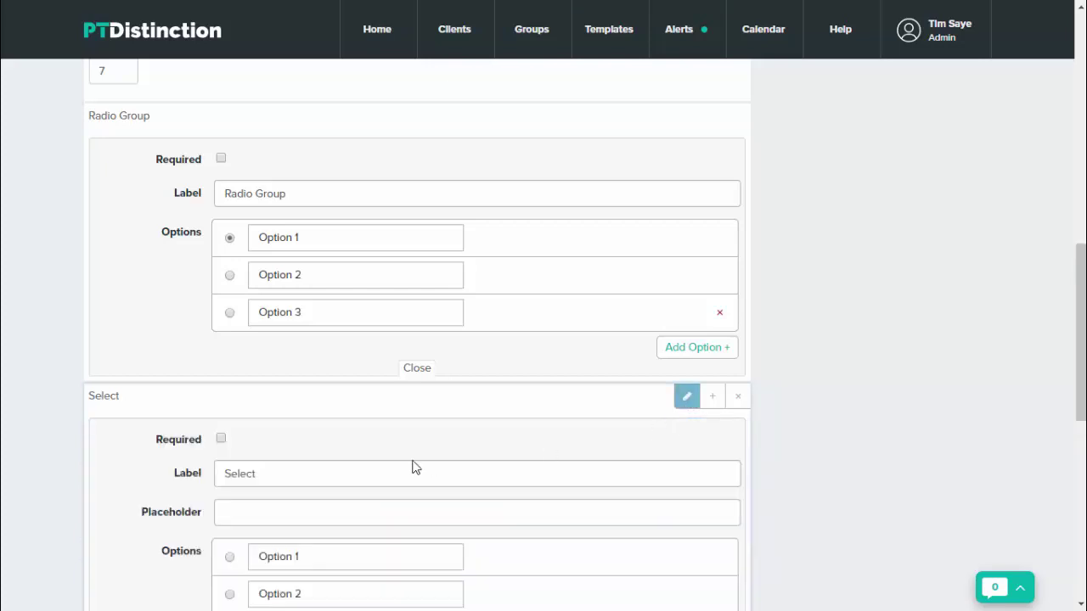
{"action": "double_click", "coordinate": [272, 478]}
{"action": "key", "text": "BackSpace"}
{"action": "key", "text": "Caps_Lock"}
{"action": "type", "text": "W"}
{"action": "key", "text": "Caps_Lock"}
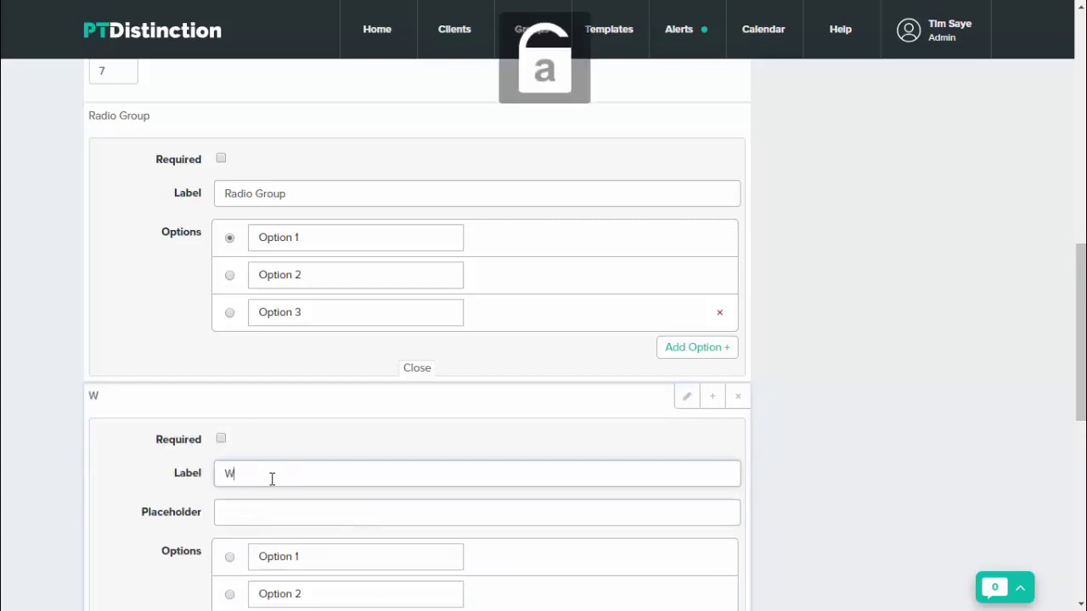
{"action": "type", "text": "hich is your favourit"}
{"action": "scroll", "coordinate": [612, 512], "scroll_direction": "down", "scroll_amount": 3}
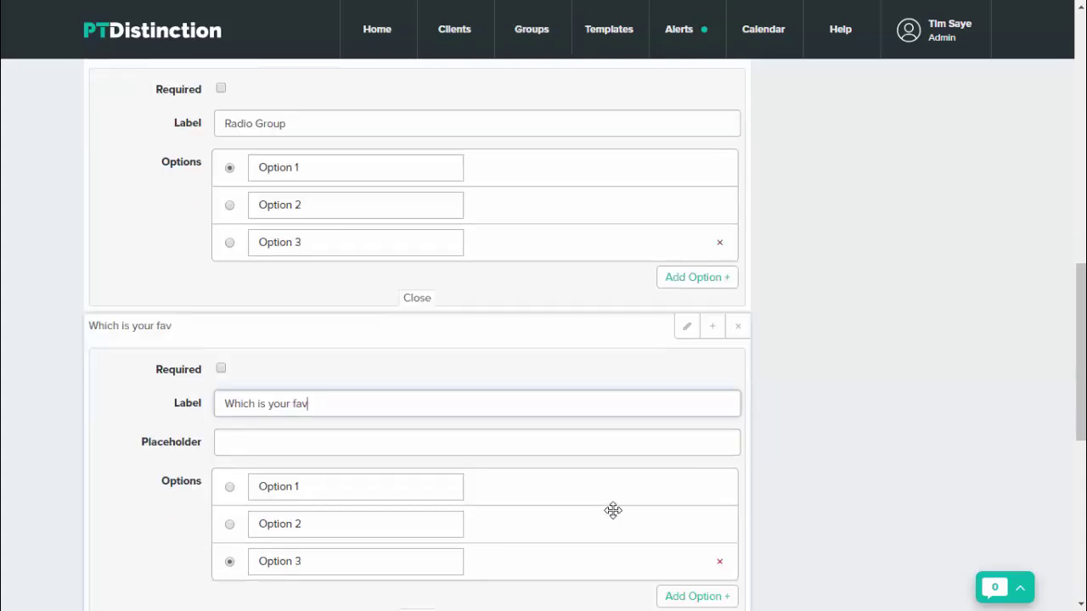
{"action": "type", "text": "e"}
{"action": "left_click", "coordinate": [277, 354]}
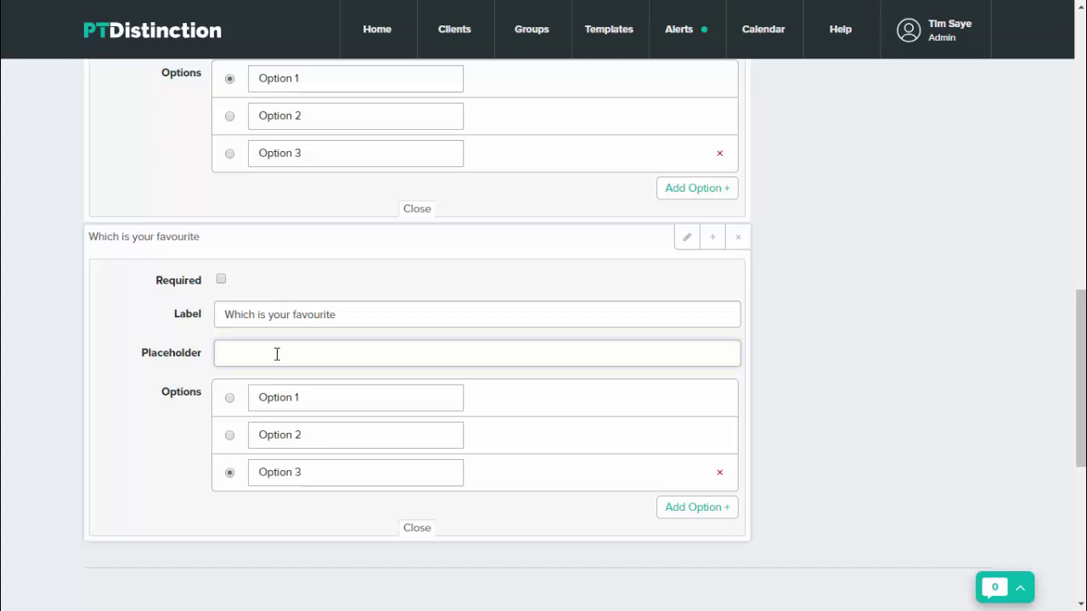
{"action": "key", "text": "Caps_Lock"}
{"action": "type", "text": "C"}
{"action": "key", "text": "Caps_Lock"}
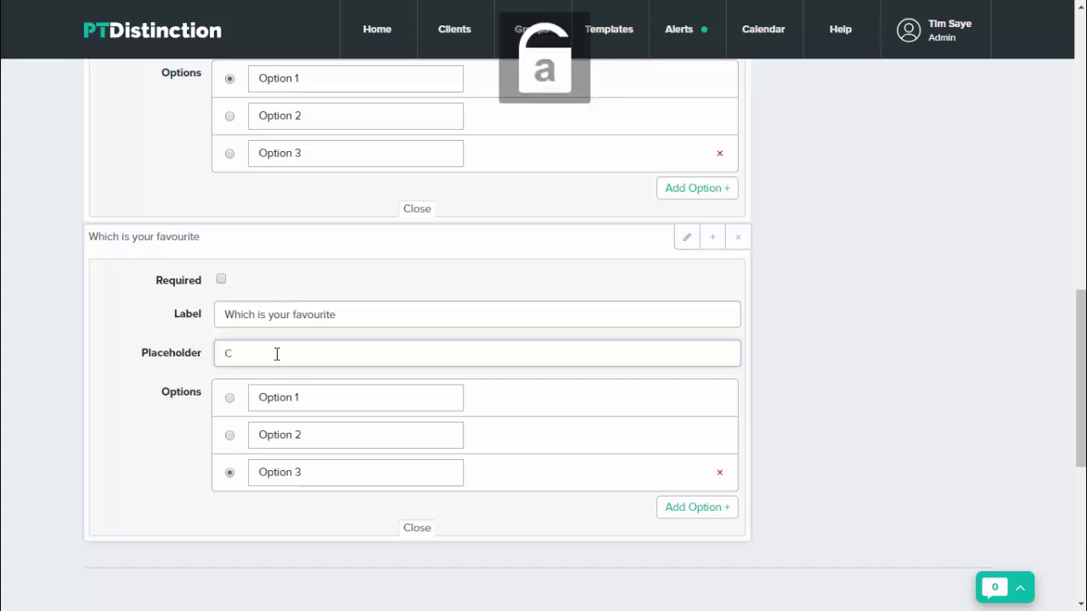
{"action": "type", "text": "hose"}
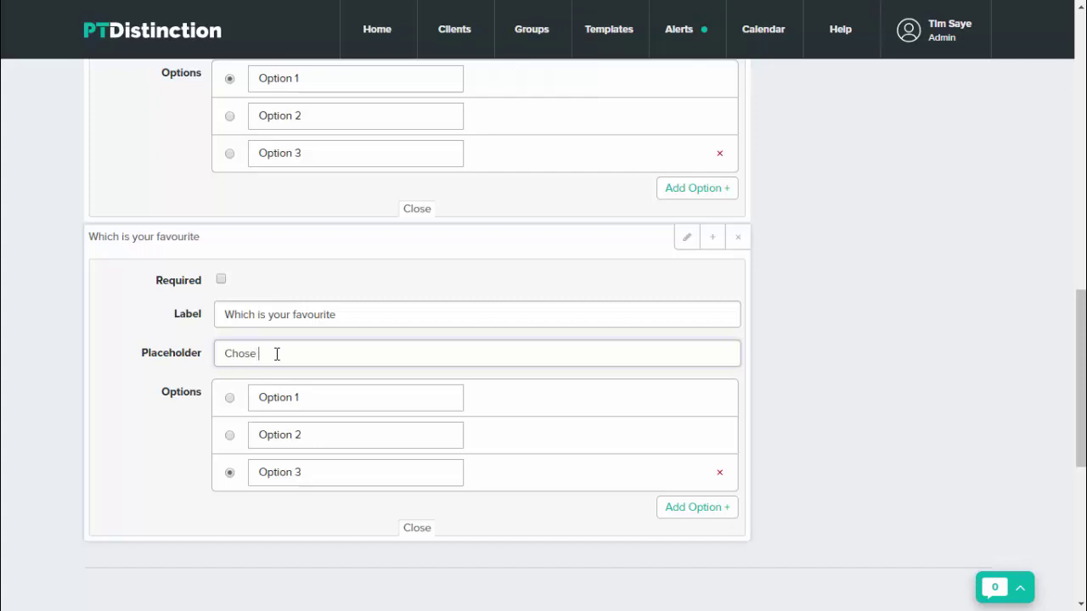
{"action": "type", "text": " 1"}
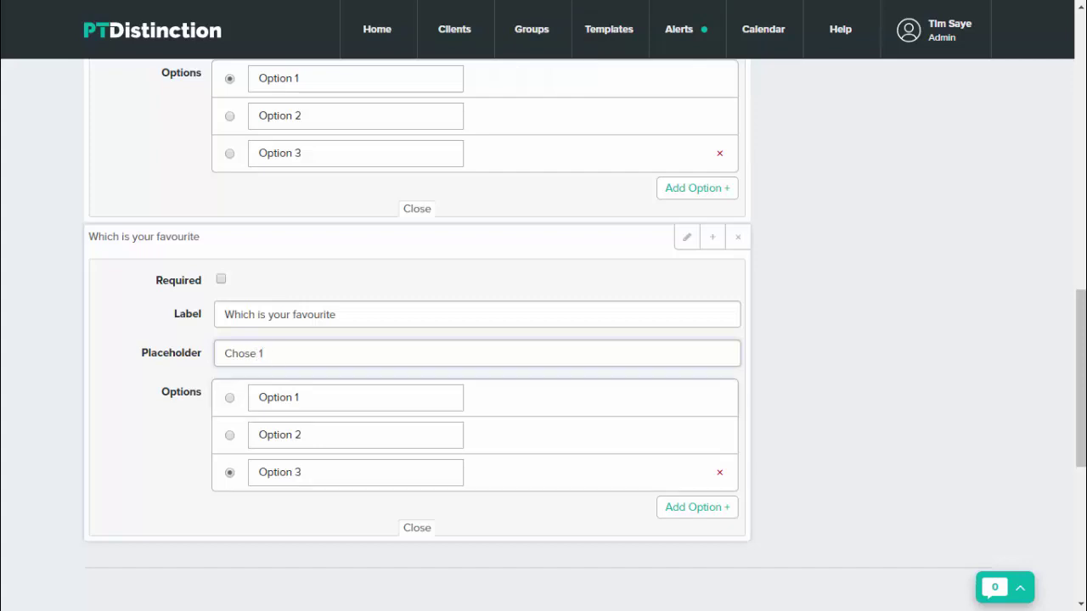
Enter running, swimming and kickboxing as the choices and add extra option rows
{"action": "left_click", "coordinate": [297, 397]}
{"action": "key", "text": "BackSpace"}
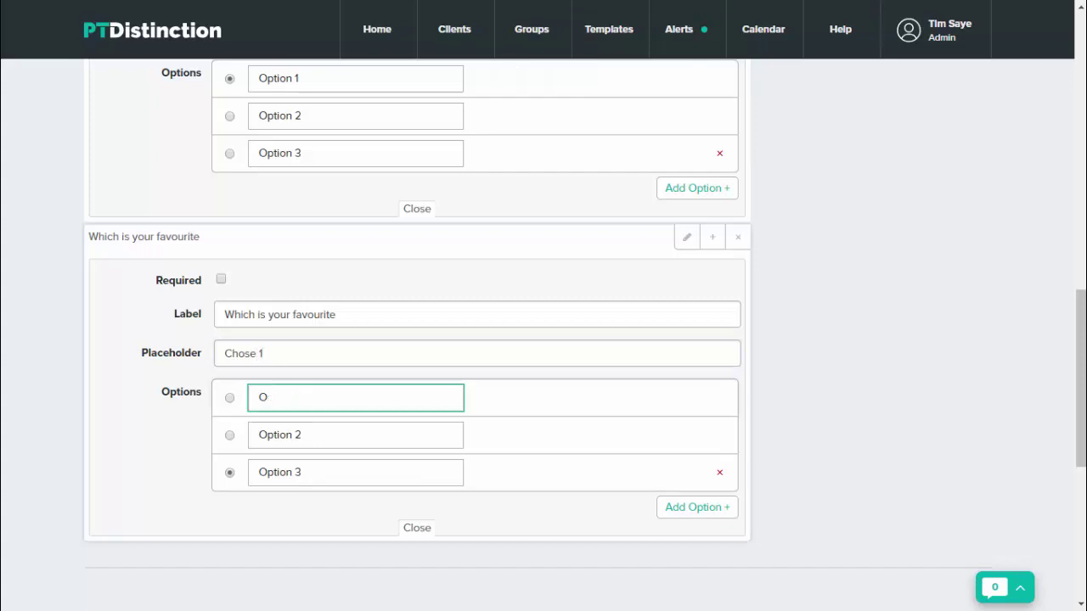
{"action": "key", "text": "BackSpace"}
{"action": "type", "text": "running"}
{"action": "key", "text": "Tab"}
{"action": "type", "text": "swimming"}
{"action": "key", "text": "Tab"}
{"action": "type", "text": "kickboxing"}
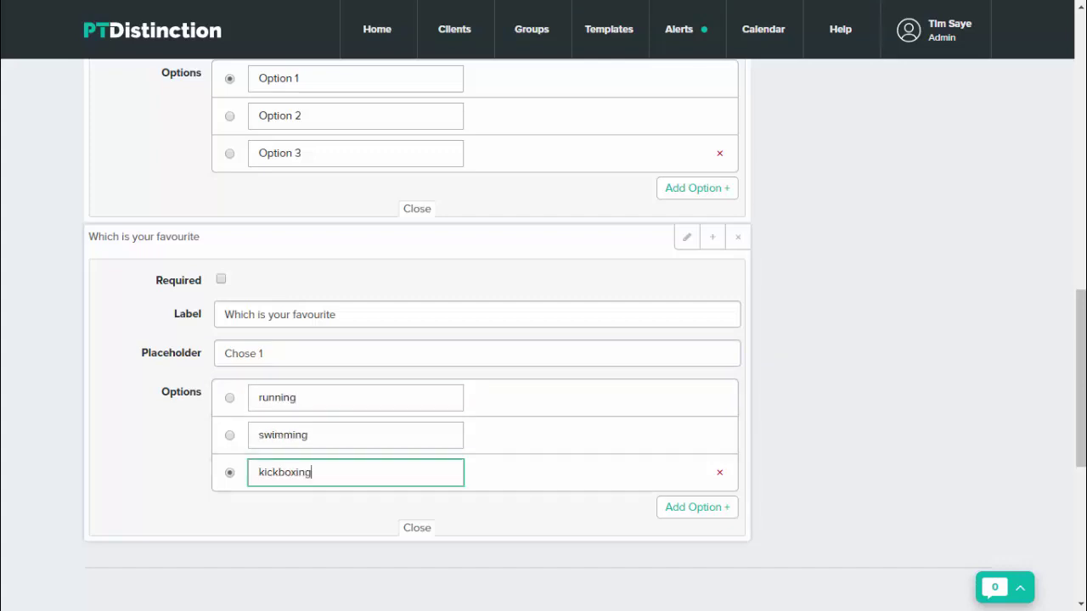
{"action": "key", "text": "Tab"}
{"action": "key", "text": "Return"}
{"action": "key", "text": "Return"}
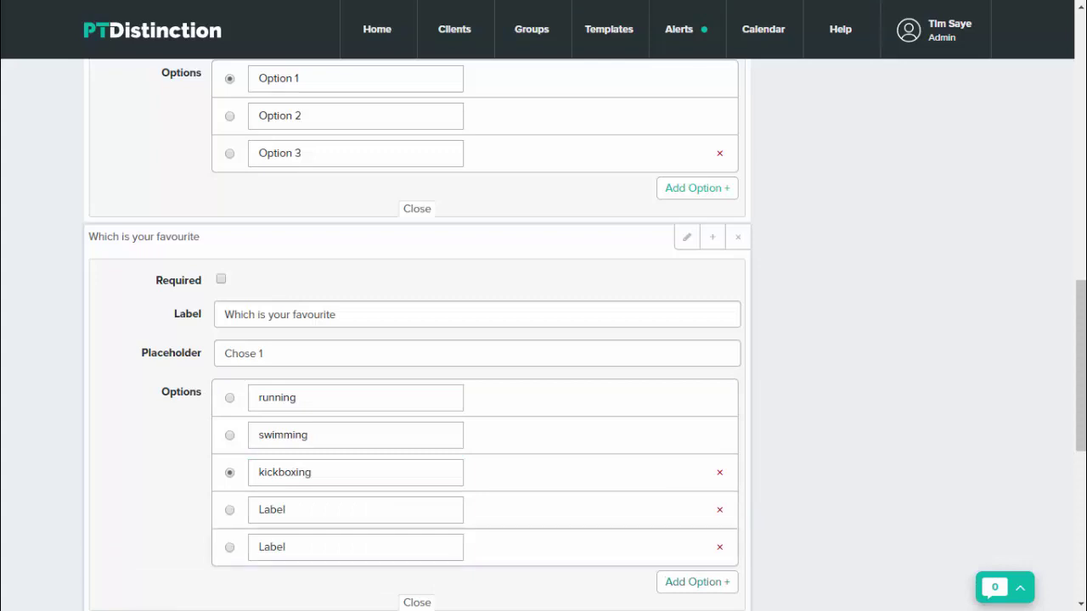
{"action": "scroll", "coordinate": [416, 340], "scroll_direction": "down", "scroll_amount": 1}
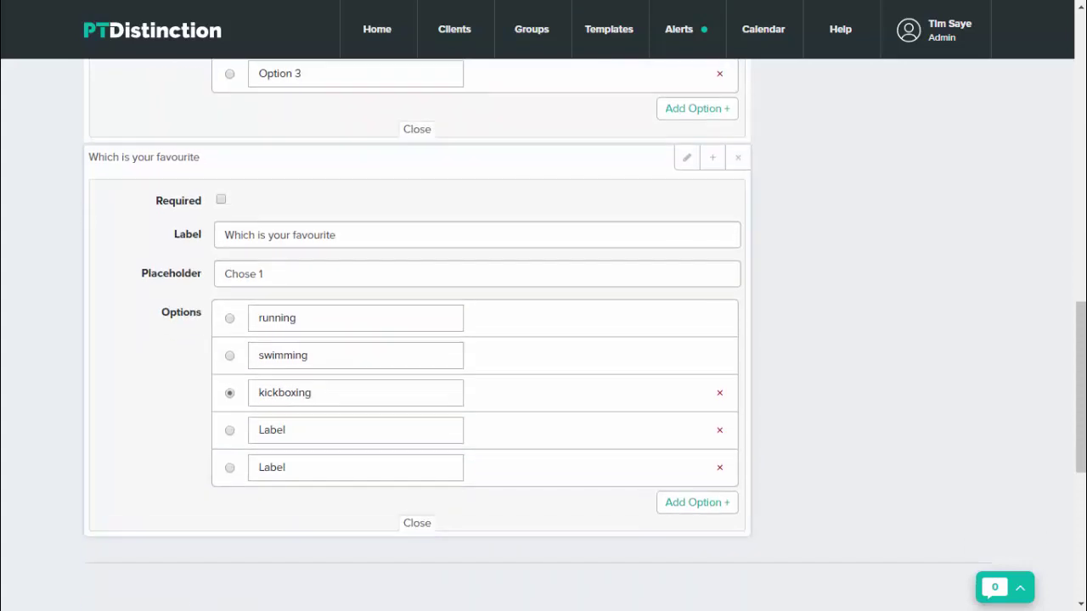
{"action": "scroll", "coordinate": [544, 340], "scroll_direction": "up", "scroll_amount": 1}
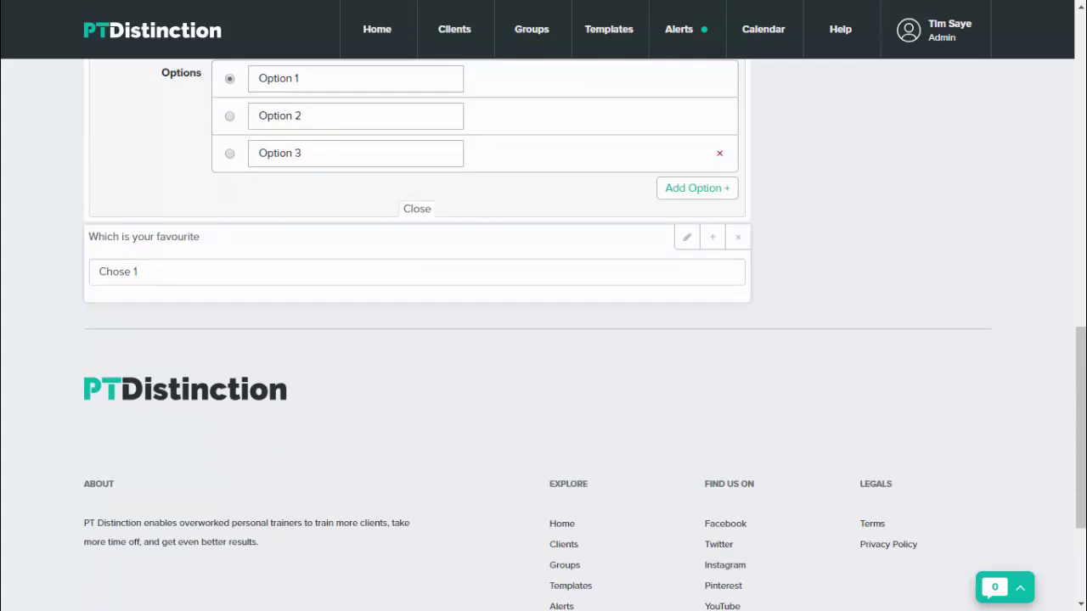
Test the favourite-activity dropdown by picking running as the answer
{"action": "left_click", "coordinate": [416, 272]}
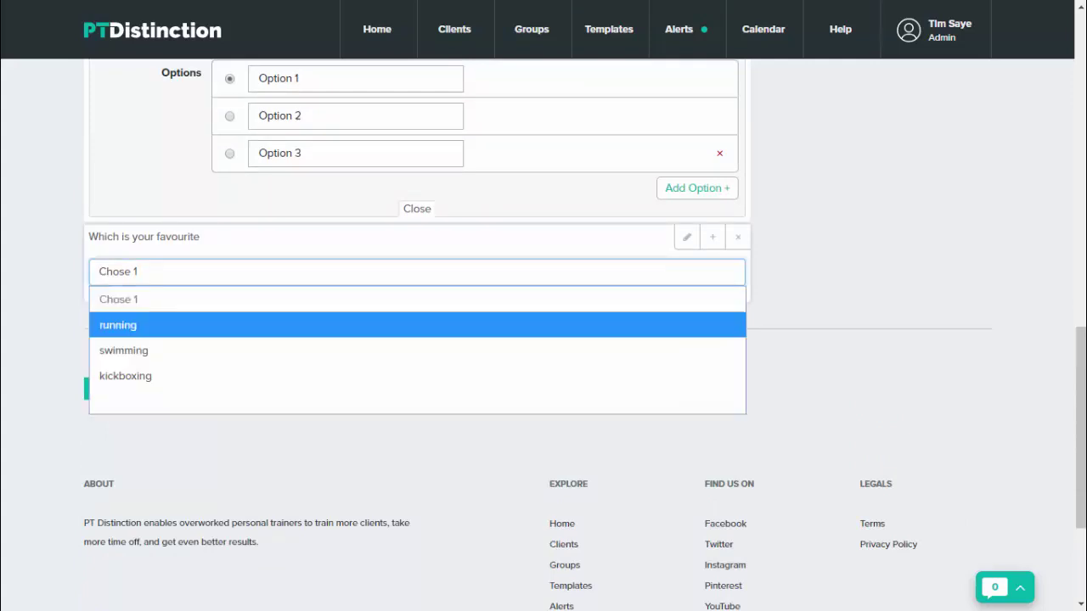
{"action": "key", "text": "Escape"}
{"action": "key", "text": "Down"}
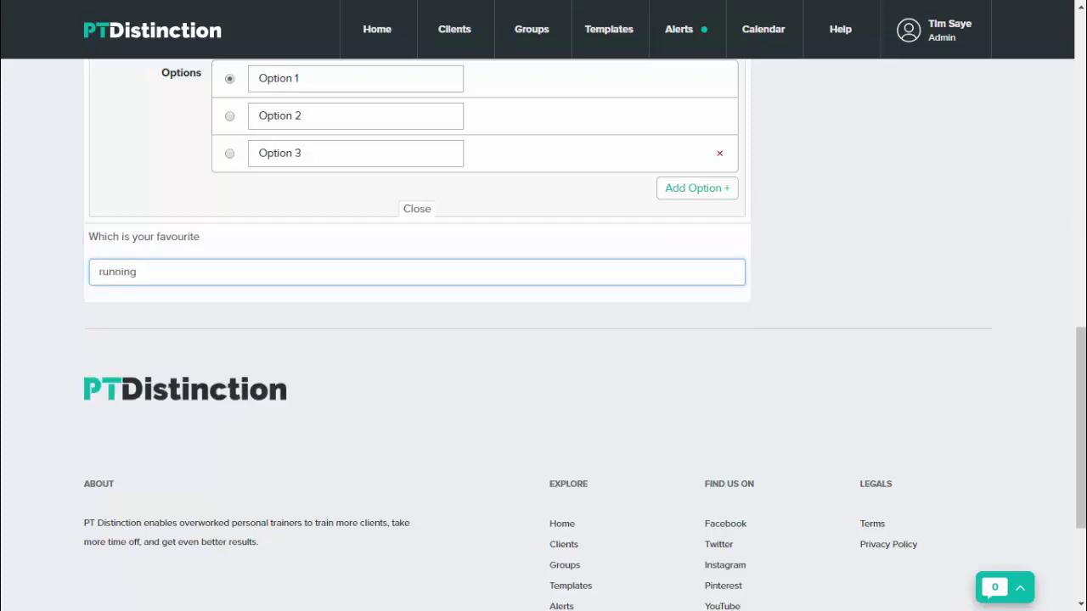
Save the My New Form template and dismiss the Saved confirmation
{"action": "scroll", "coordinate": [416, 340], "scroll_direction": "up", "scroll_amount": 8}
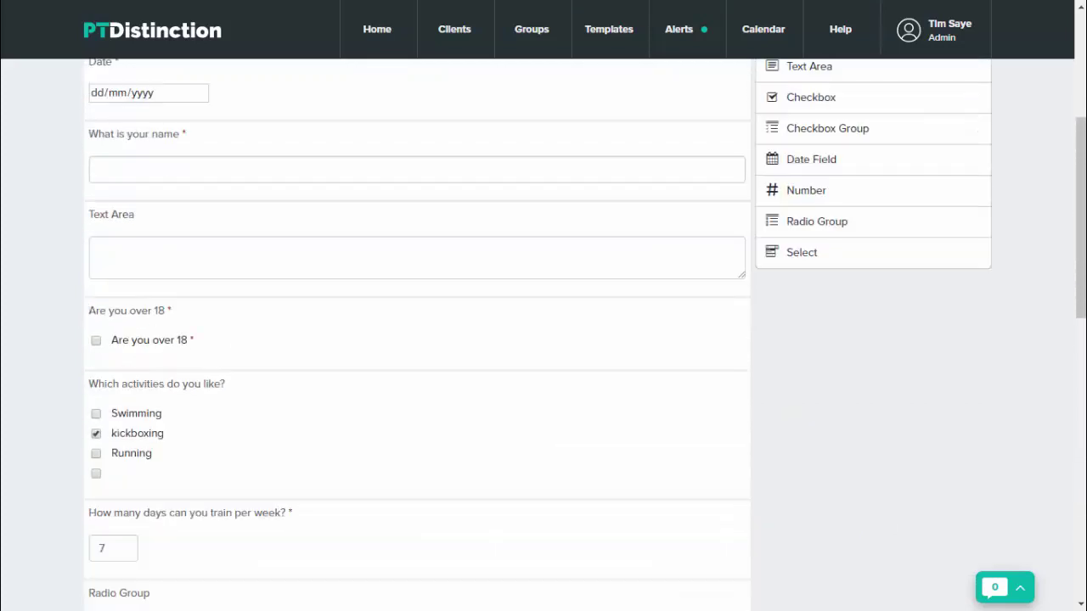
{"action": "scroll", "coordinate": [416, 340], "scroll_direction": "up", "scroll_amount": 1}
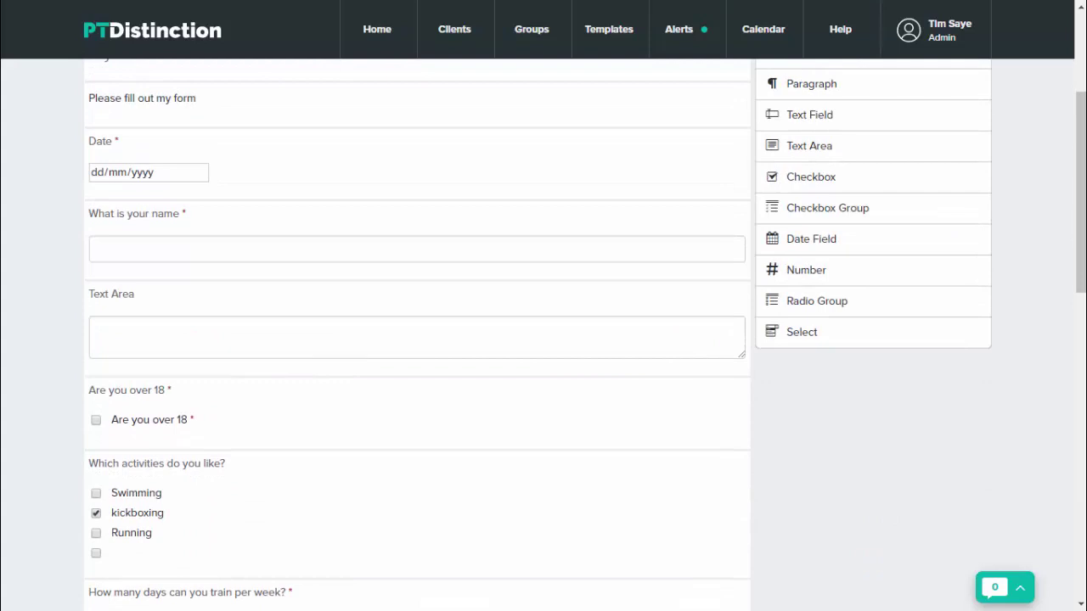
{"action": "scroll", "coordinate": [849, 395], "scroll_direction": "up", "scroll_amount": 2}
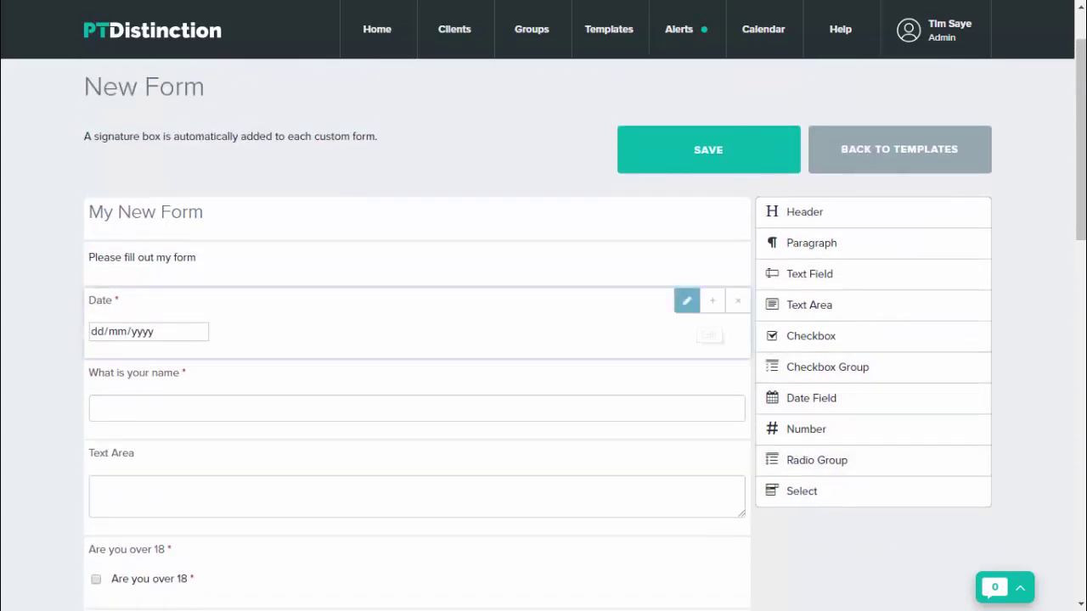
{"action": "left_click", "coordinate": [708, 149]}
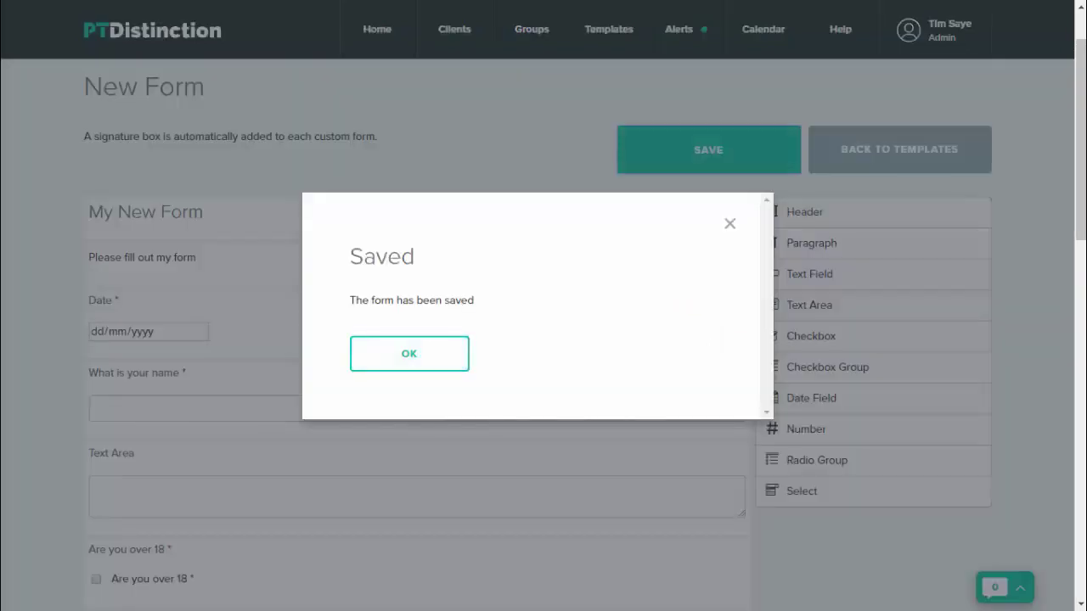
{"action": "left_click", "coordinate": [409, 353]}
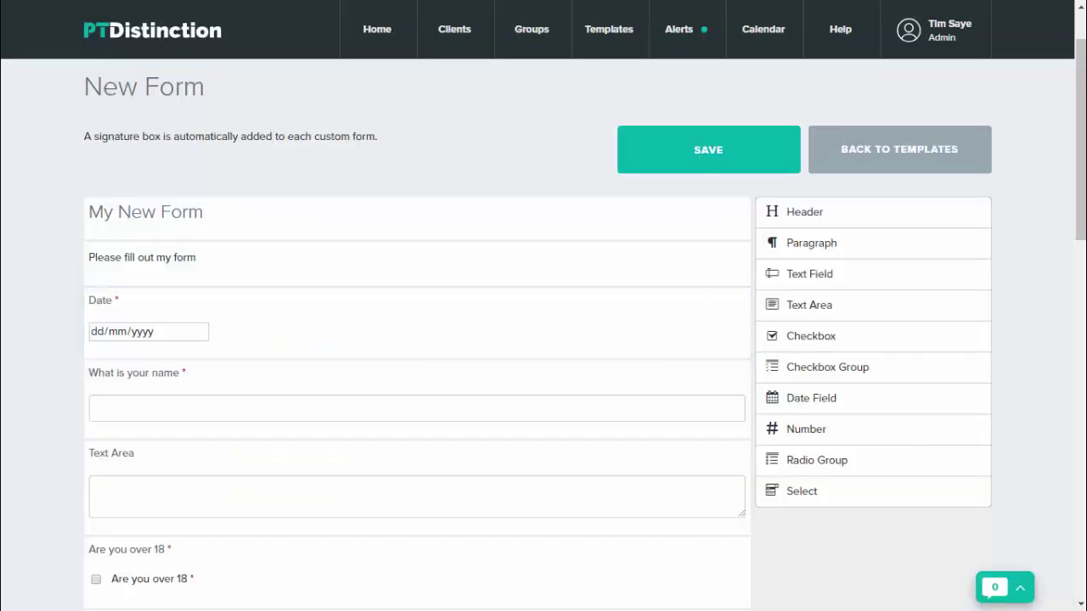
Go back to the templates list and browse the New Form row's Choose Action options
{"action": "left_click", "coordinate": [899, 149]}
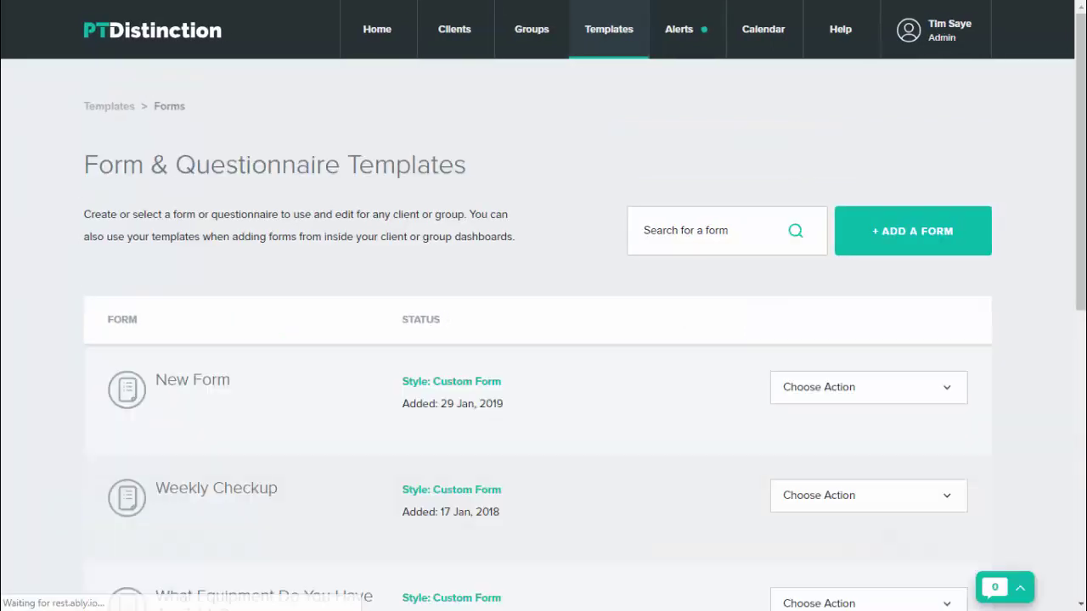
{"action": "scroll", "coordinate": [868, 308], "scroll_direction": "down", "scroll_amount": 1}
{"action": "left_click", "coordinate": [868, 308]}
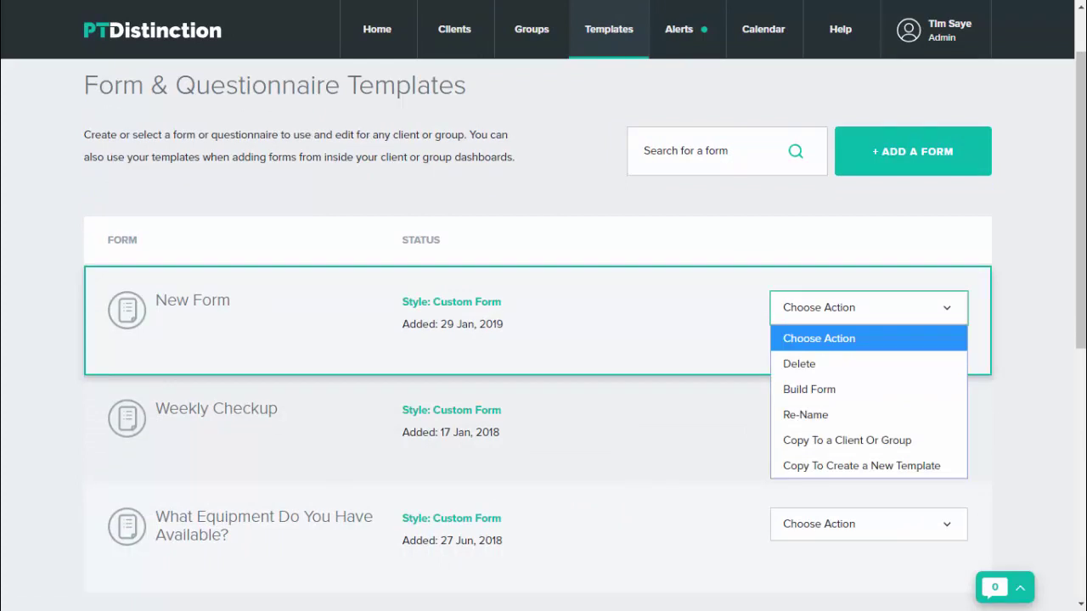
{"action": "key", "text": "Down"}
{"action": "key", "text": "Down"}
{"action": "key", "text": "Down"}
{"action": "key", "text": "Down"}
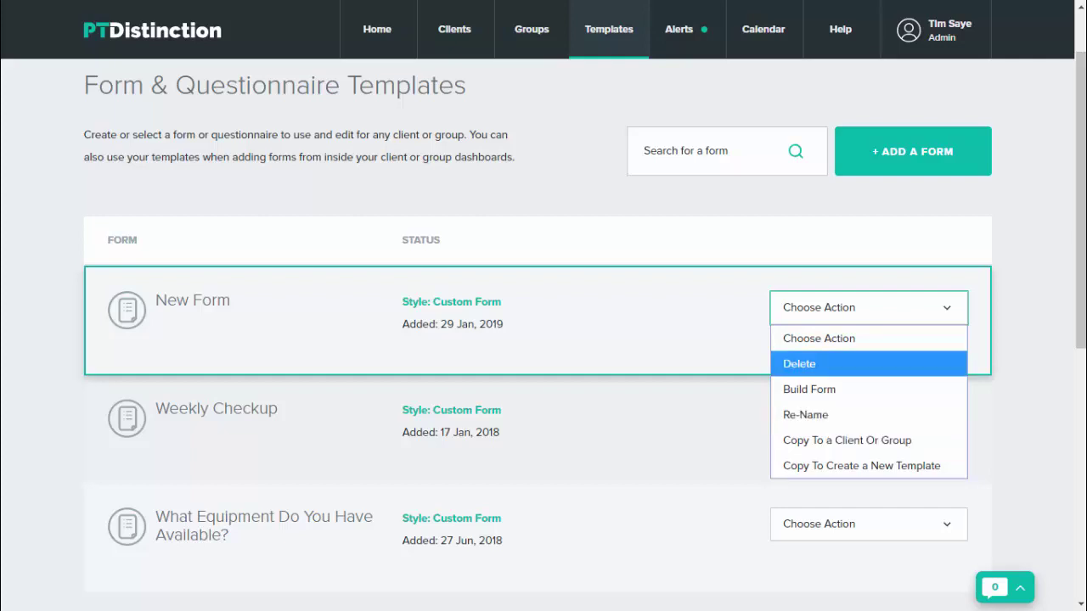
Search for the client by name and open their profile
{"action": "mouse_move", "coordinate": [455, 28]}
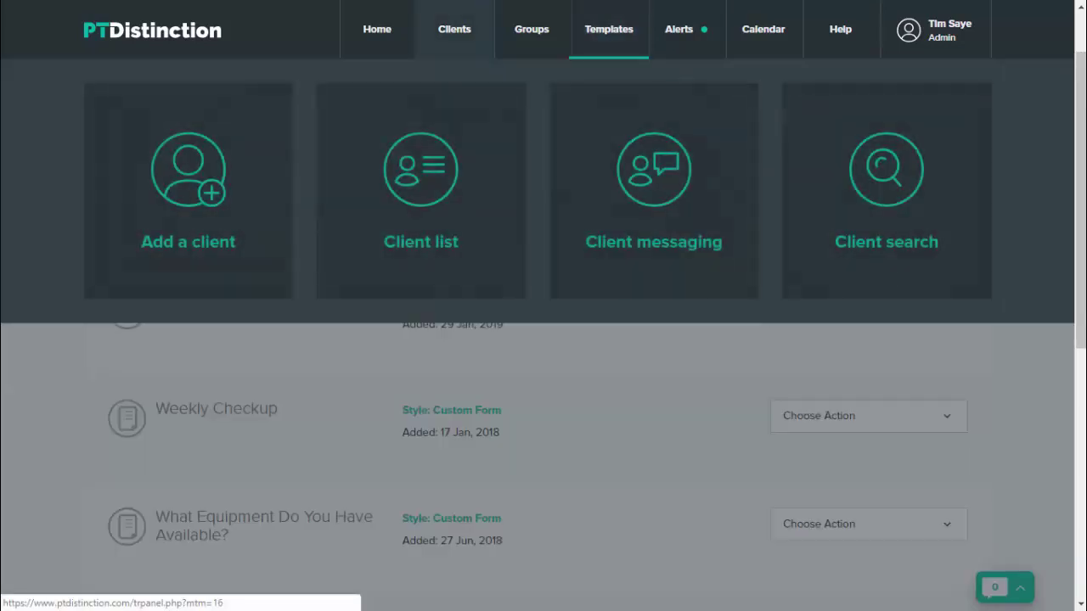
{"action": "left_click", "coordinate": [887, 191]}
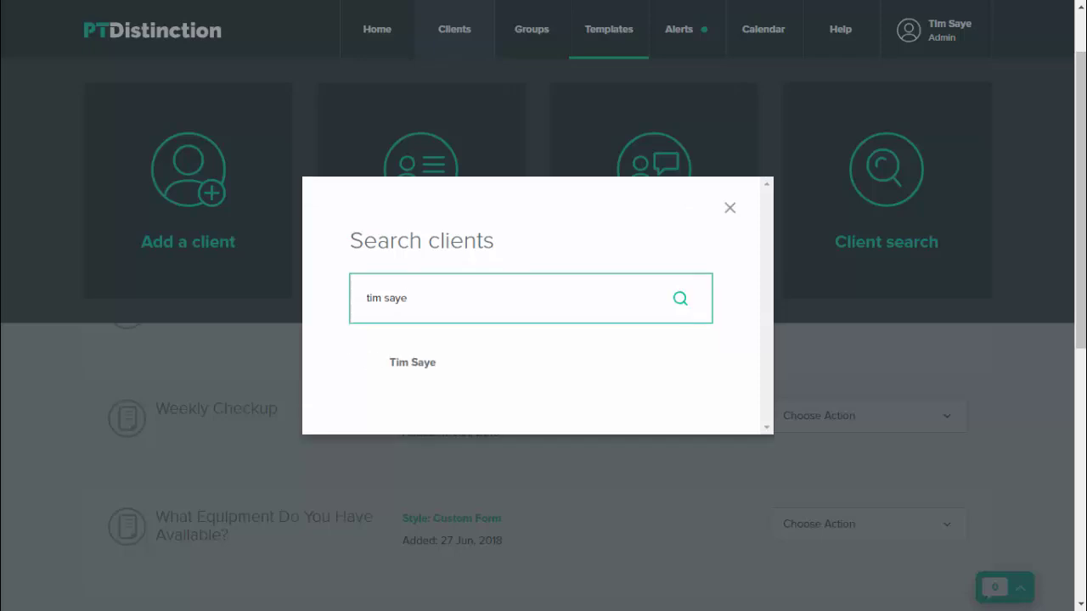
{"action": "key", "text": "Down"}
{"action": "key", "text": "Return"}
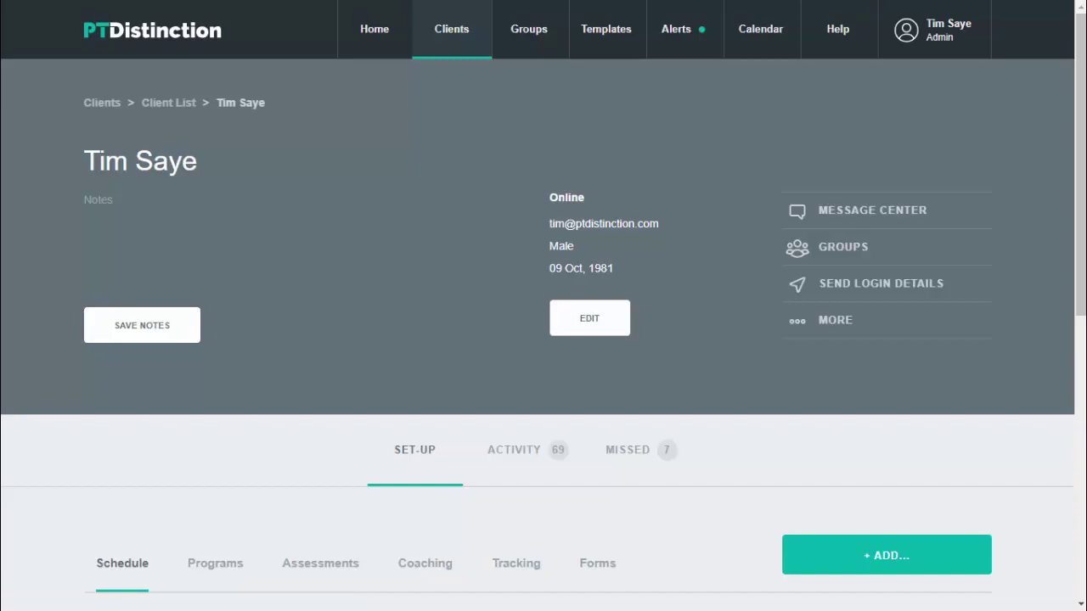
Add a custom form titled 'Intake form' copied from the New Form template, and save it
{"action": "left_click", "coordinate": [886, 555]}
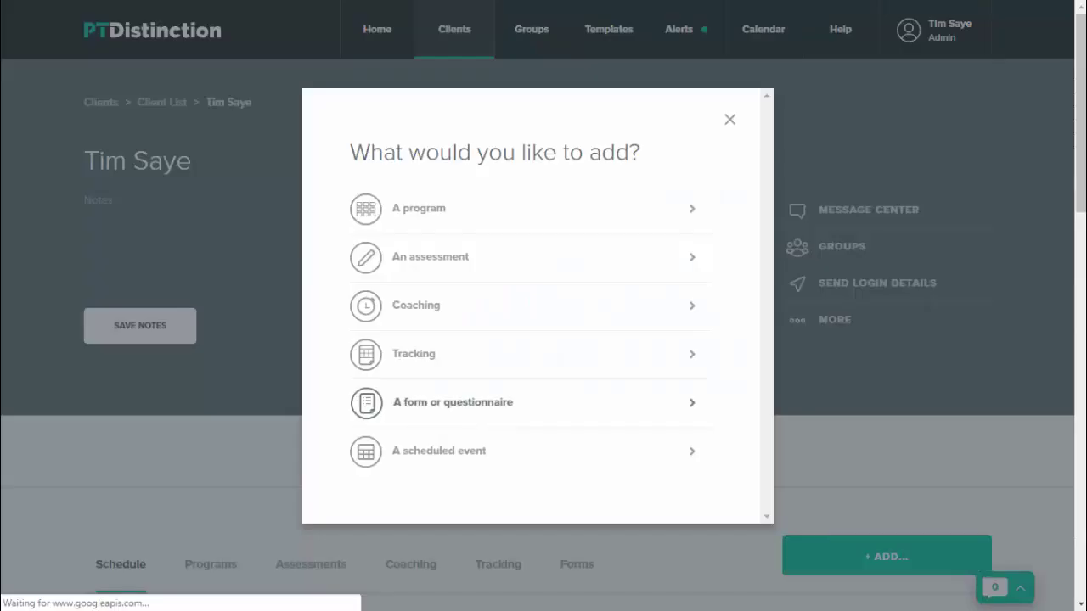
{"action": "left_click", "coordinate": [452, 402]}
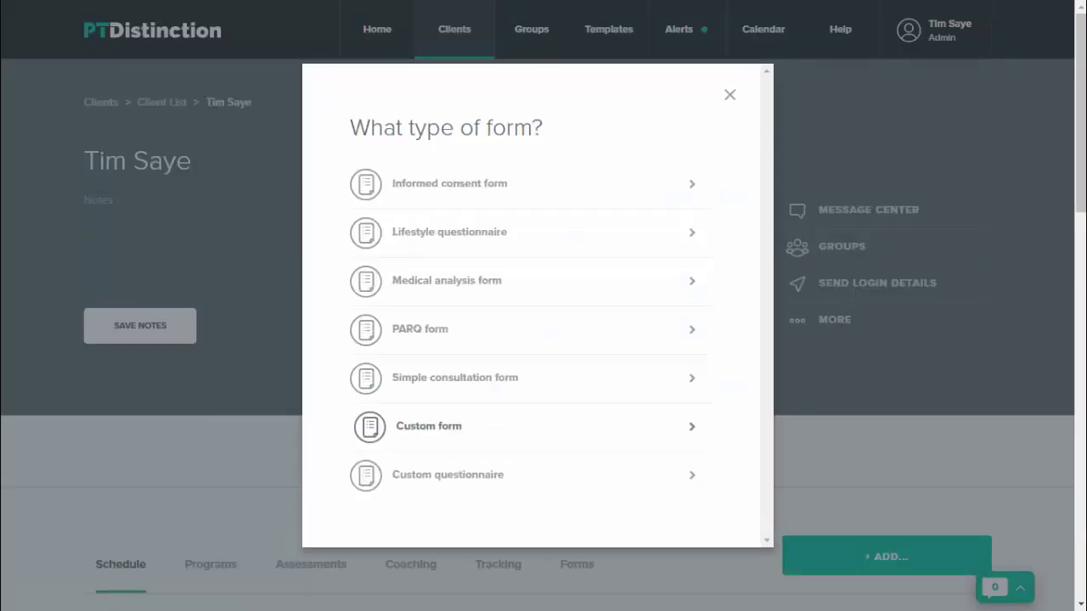
{"action": "left_click", "coordinate": [367, 426]}
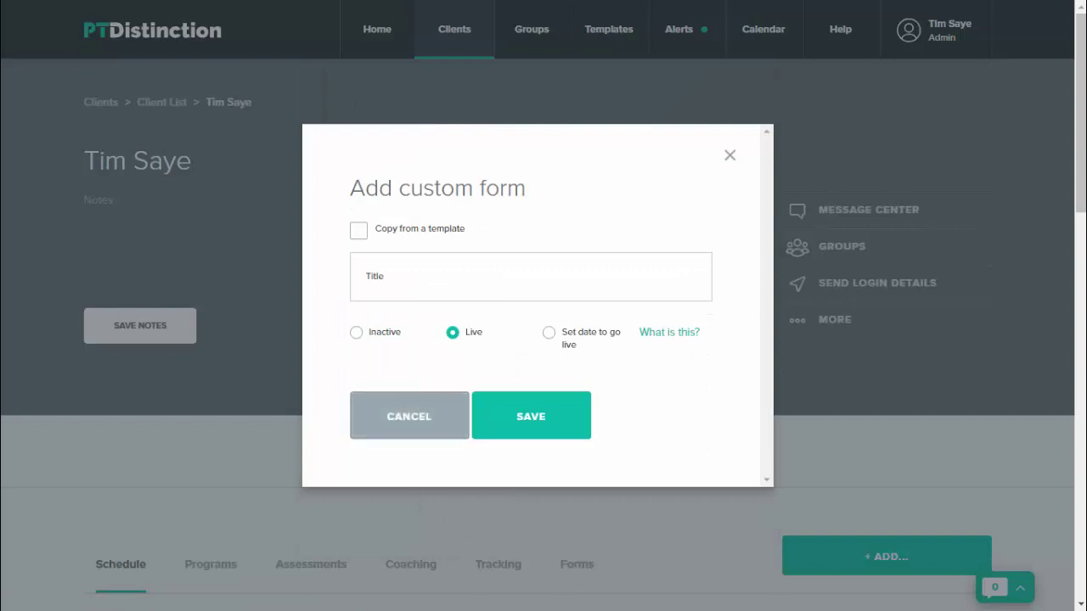
{"action": "left_click", "coordinate": [358, 230]}
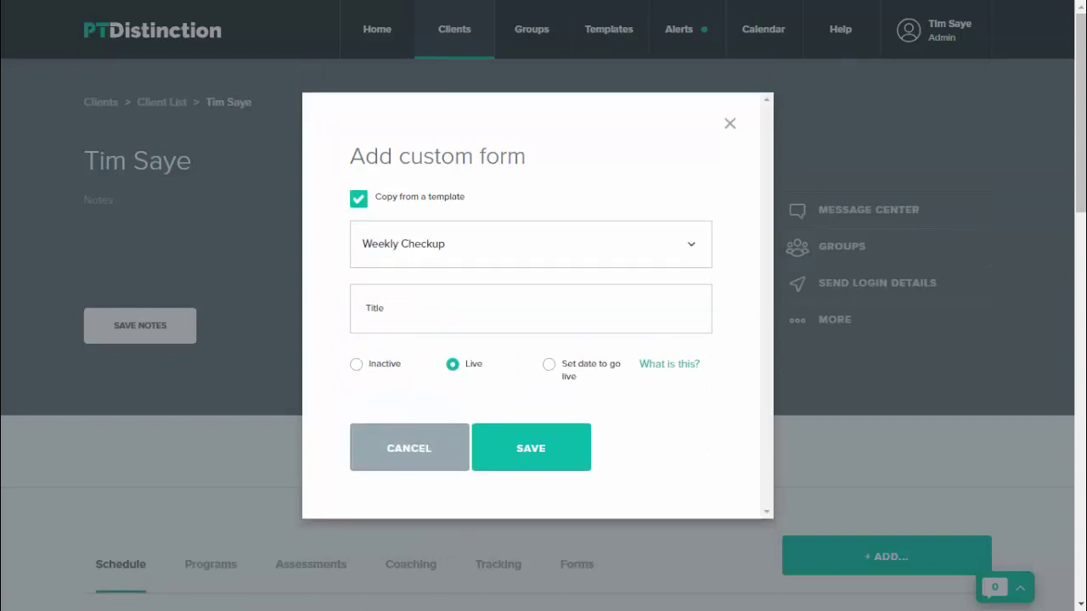
{"action": "left_click", "coordinate": [531, 243]}
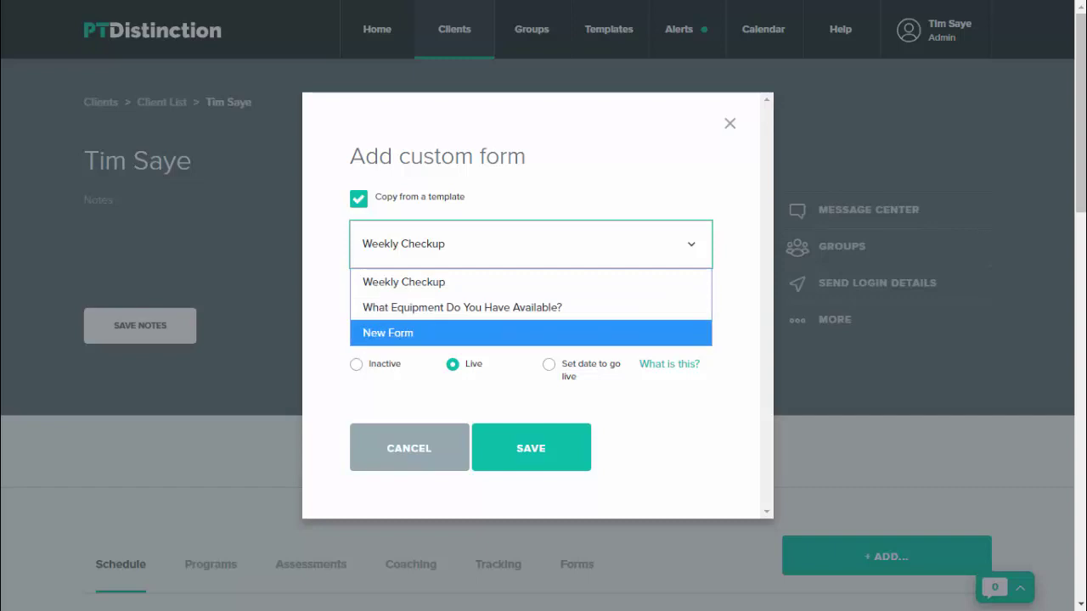
{"action": "left_click", "coordinate": [388, 333]}
{"action": "left_click", "coordinate": [422, 308]}
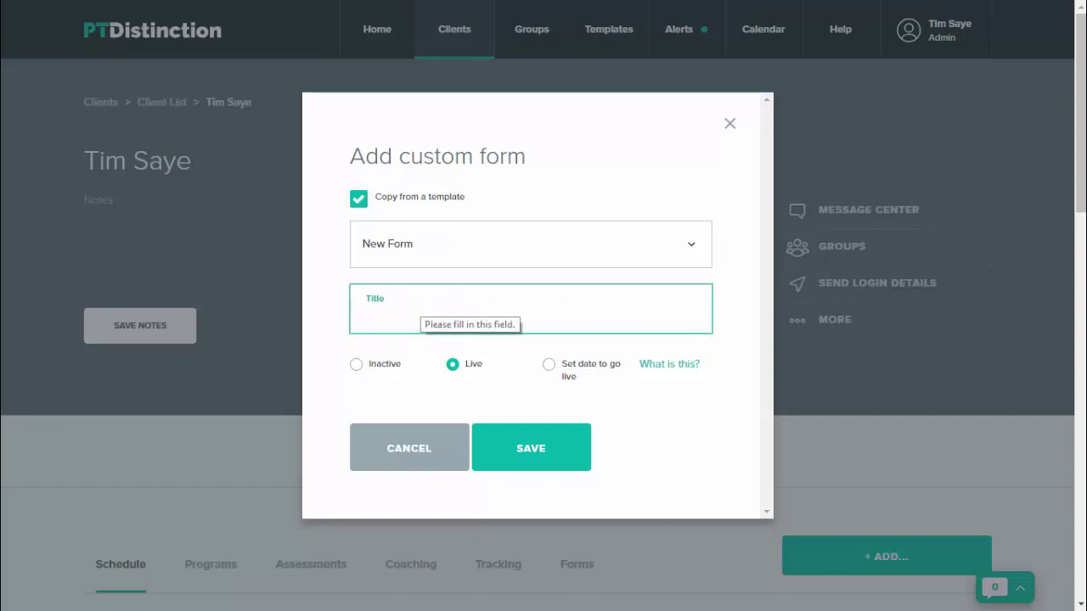
{"action": "key", "text": "Caps_Lock"}
{"action": "type", "text": "I"}
{"action": "key", "text": "Caps_Lock"}
{"action": "type", "text": "ntak"}
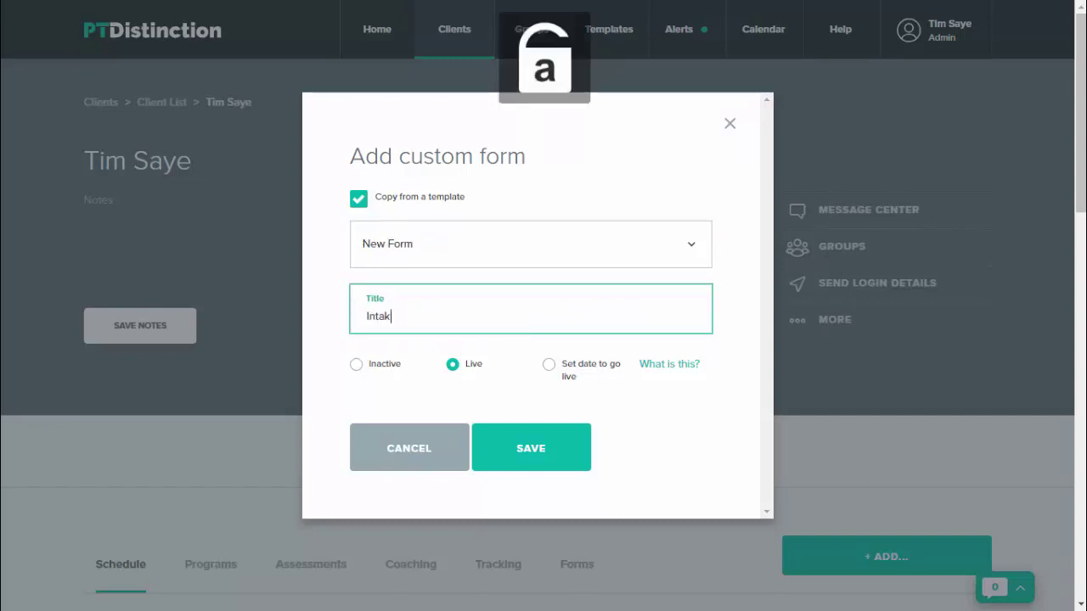
{"action": "type", "text": "e form"}
{"action": "left_click", "coordinate": [530, 447]}
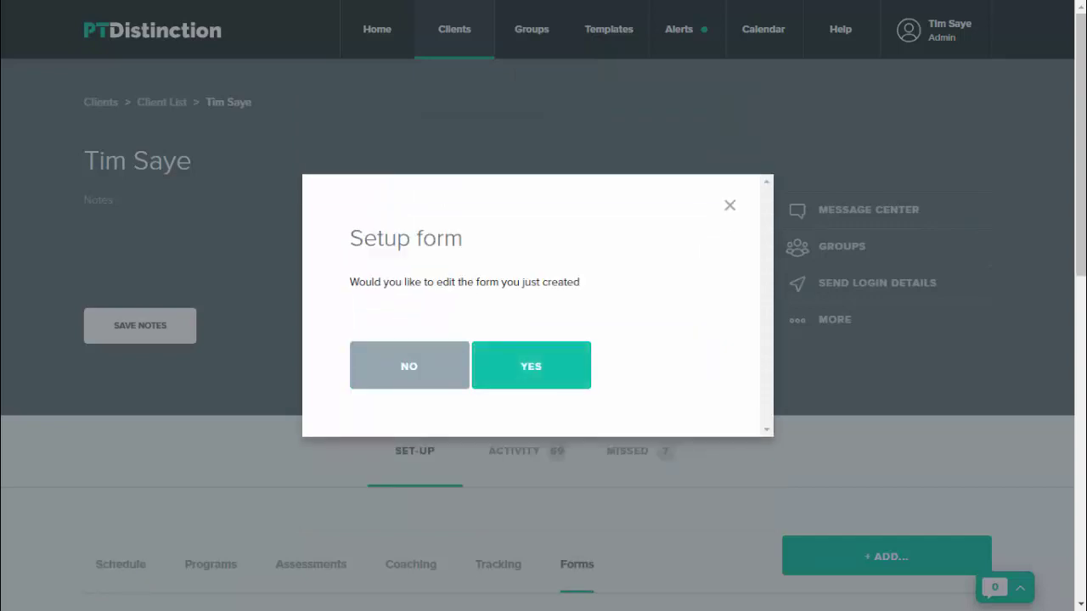
Decline both the Setup form and Add to schedule prompts for the Intake form
{"action": "left_click", "coordinate": [408, 366]}
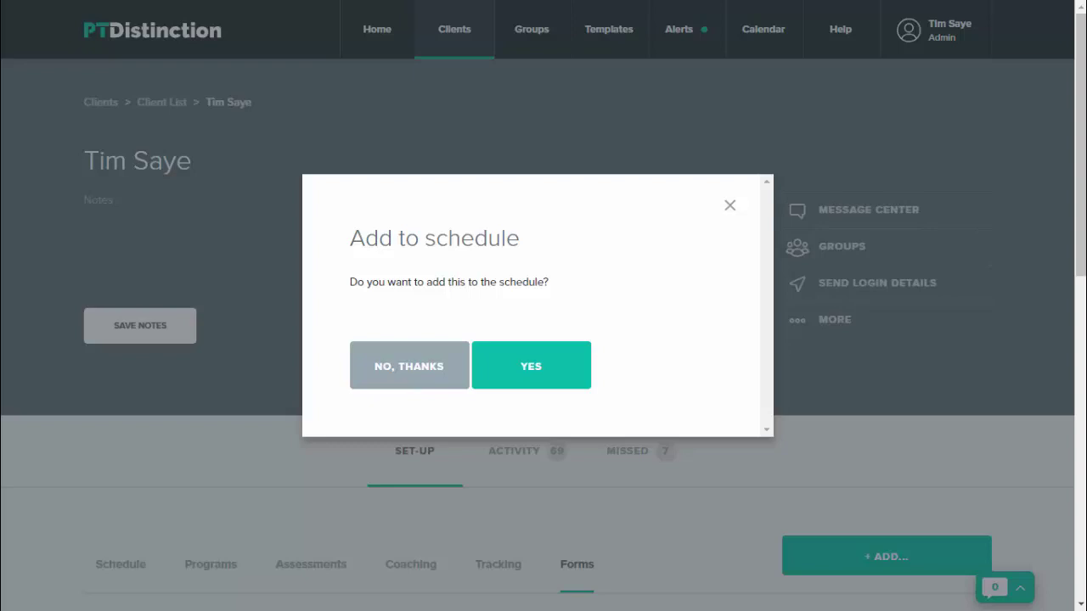
{"action": "left_click", "coordinate": [408, 366]}
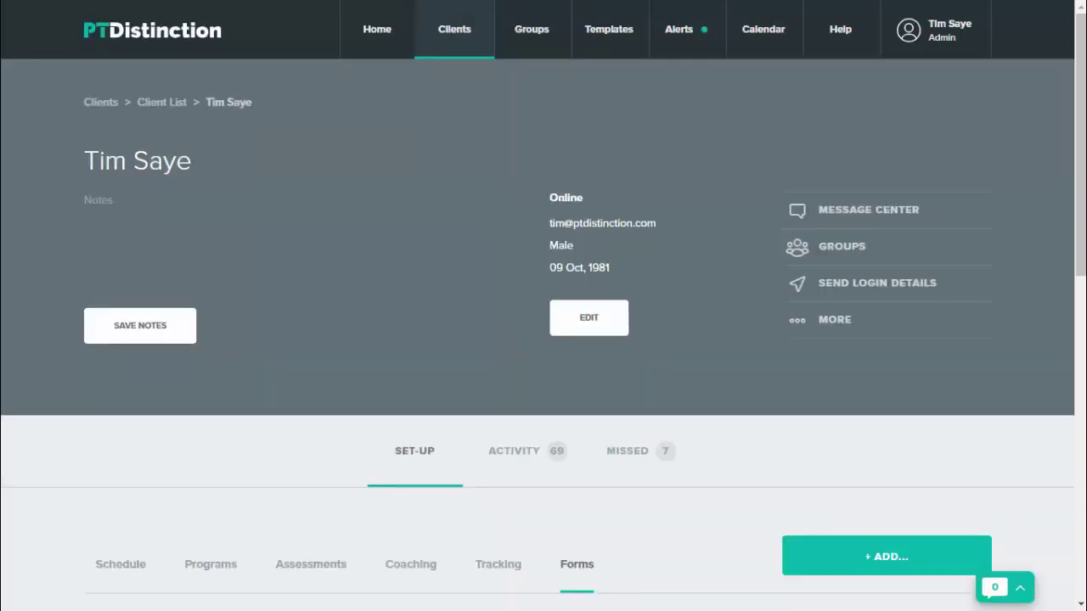